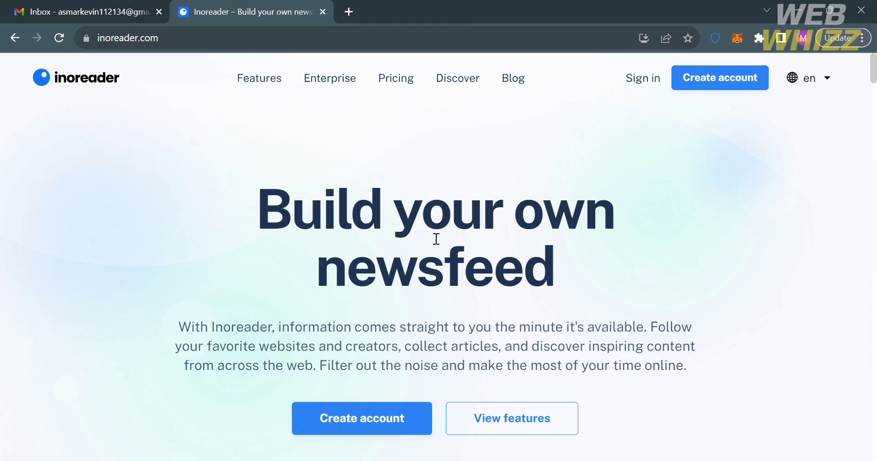
Look through the Inoreader home page, covering its feature sections, use cases, Discover collections, testimonials and footer
{"action": "scroll", "coordinate": [660, 198], "scroll_direction": "down", "scroll_amount": 5}
{"action": "scroll", "coordinate": [660, 196], "scroll_direction": "up", "scroll_amount": 5}
{"action": "scroll", "coordinate": [660, 196], "scroll_direction": "down", "scroll_amount": 2}
{"action": "scroll", "coordinate": [660, 197], "scroll_direction": "down", "scroll_amount": 1}
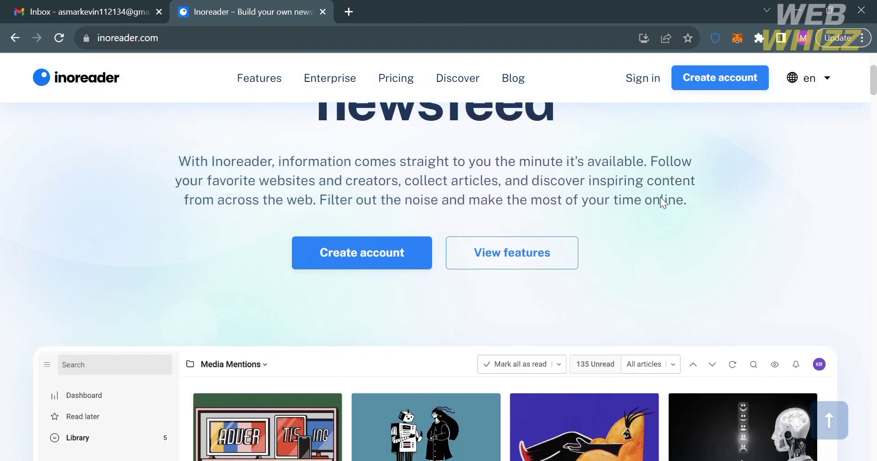
{"action": "scroll", "coordinate": [660, 197], "scroll_direction": "up", "scroll_amount": 4}
{"action": "scroll", "coordinate": [661, 197], "scroll_direction": "down", "scroll_amount": 3}
{"action": "scroll", "coordinate": [660, 197], "scroll_direction": "down", "scroll_amount": 3}
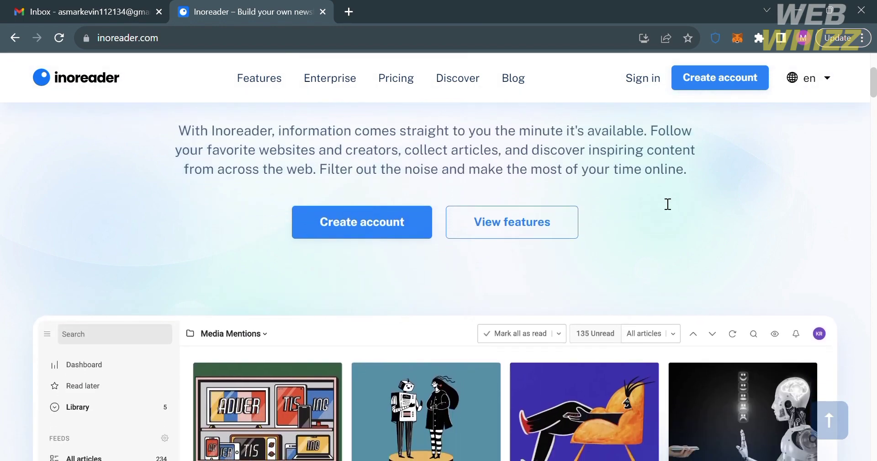
{"action": "scroll", "coordinate": [660, 196], "scroll_direction": "up", "scroll_amount": 2}
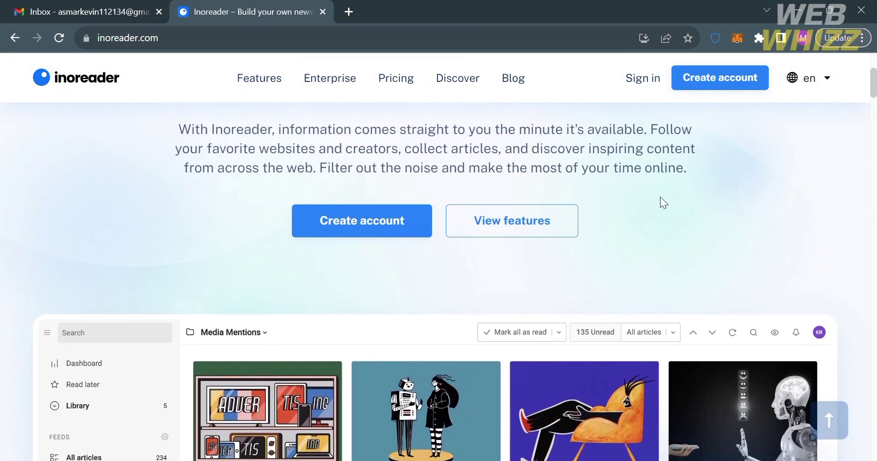
{"action": "scroll", "coordinate": [660, 197], "scroll_direction": "down", "scroll_amount": 7}
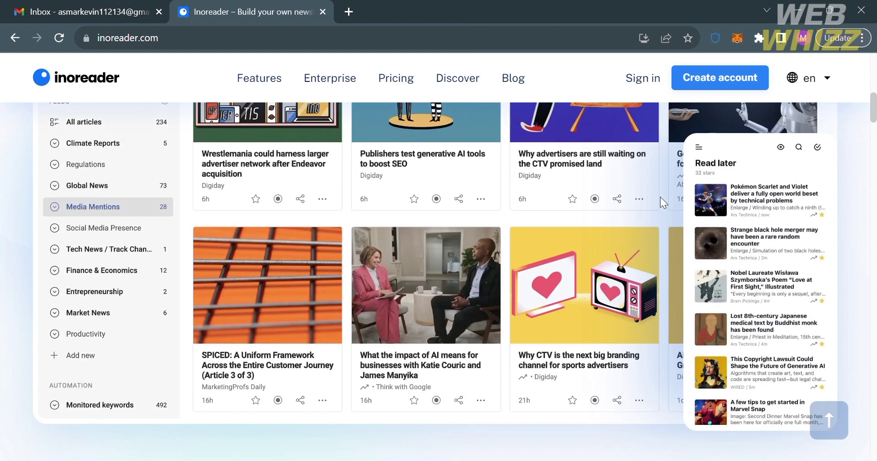
{"action": "scroll", "coordinate": [660, 196], "scroll_direction": "up", "scroll_amount": 4}
{"action": "scroll", "coordinate": [660, 197], "scroll_direction": "down", "scroll_amount": 1}
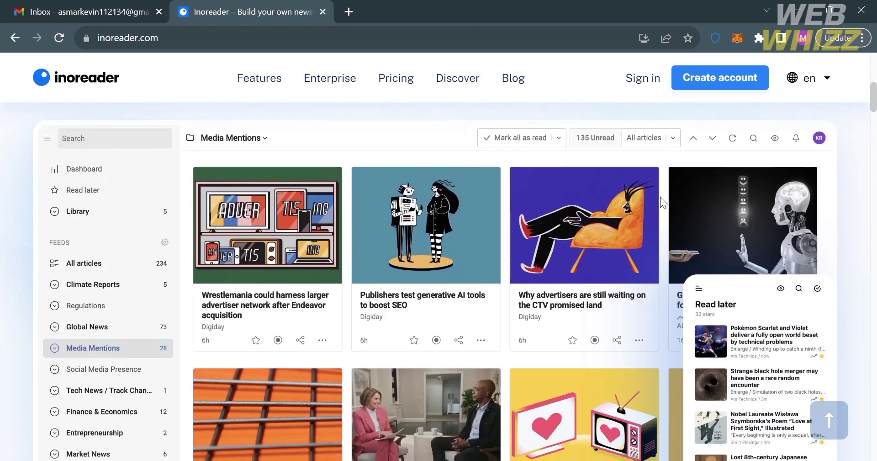
{"action": "scroll", "coordinate": [660, 197], "scroll_direction": "down", "scroll_amount": 3}
{"action": "scroll", "coordinate": [660, 196], "scroll_direction": "down", "scroll_amount": 10}
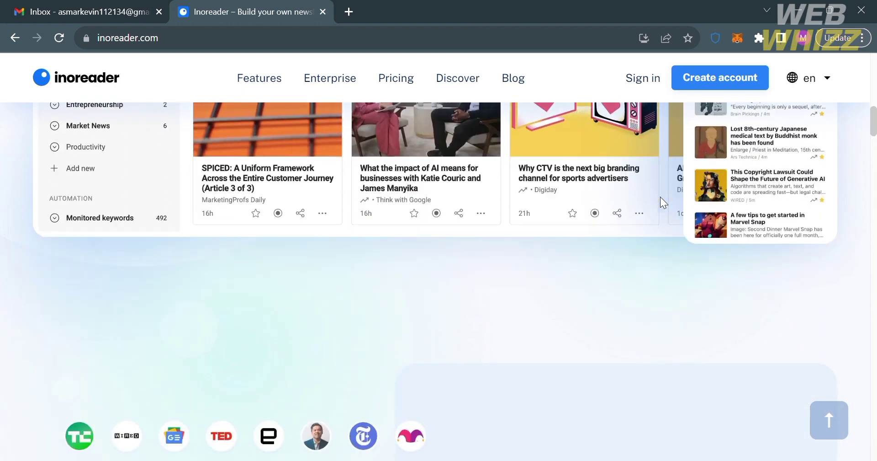
{"action": "scroll", "coordinate": [660, 197], "scroll_direction": "down", "scroll_amount": 8}
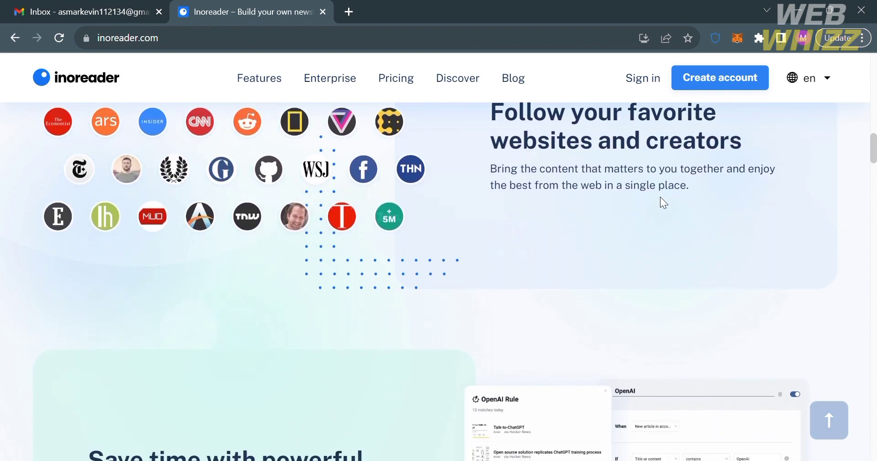
{"action": "scroll", "coordinate": [660, 197], "scroll_direction": "down", "scroll_amount": 12}
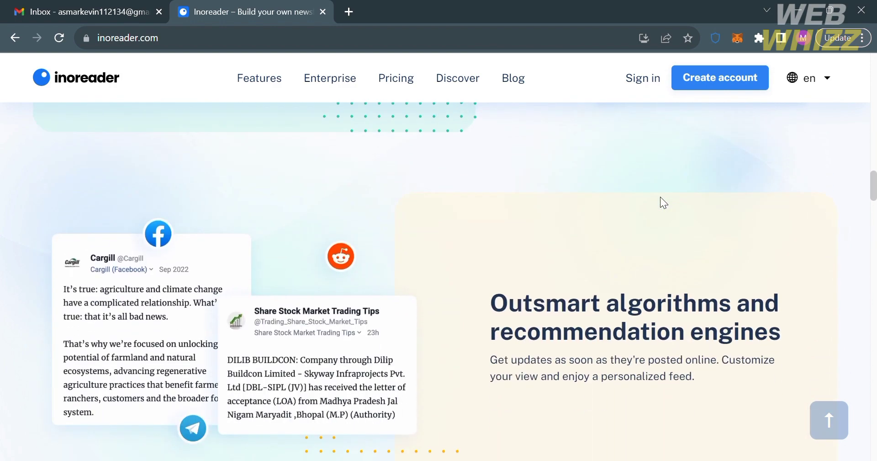
{"action": "scroll", "coordinate": [659, 196], "scroll_direction": "down", "scroll_amount": 16}
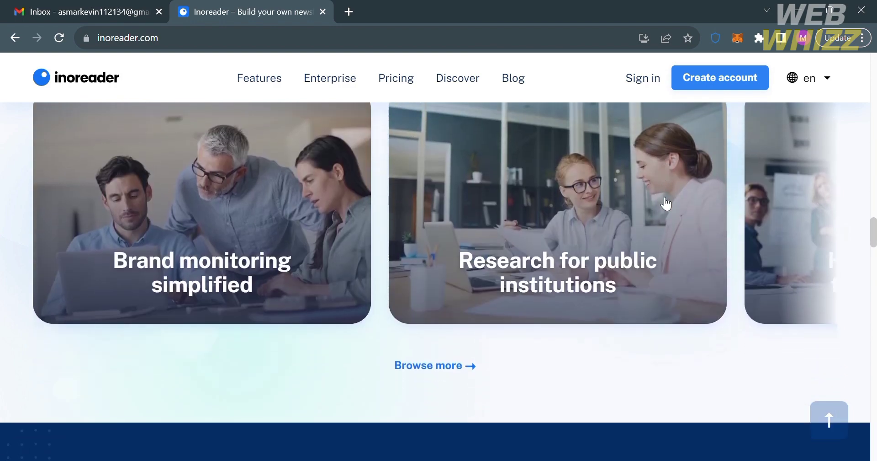
{"action": "scroll", "coordinate": [659, 197], "scroll_direction": "down", "scroll_amount": 8}
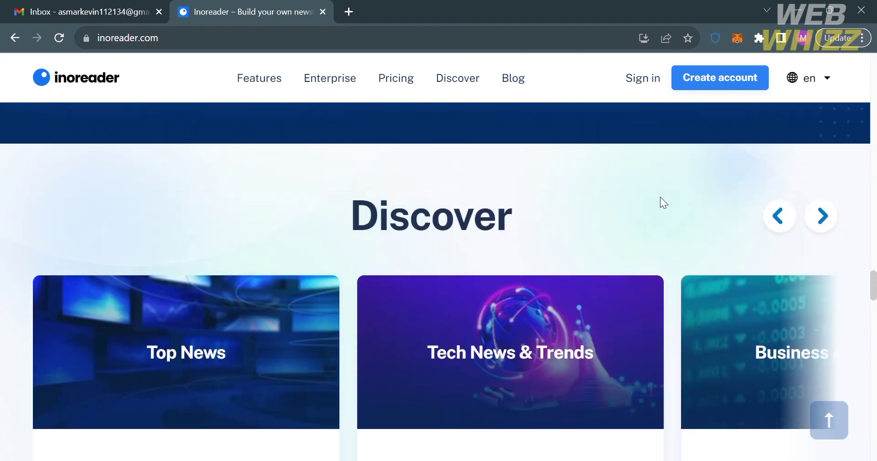
{"action": "scroll", "coordinate": [659, 197], "scroll_direction": "down", "scroll_amount": 7}
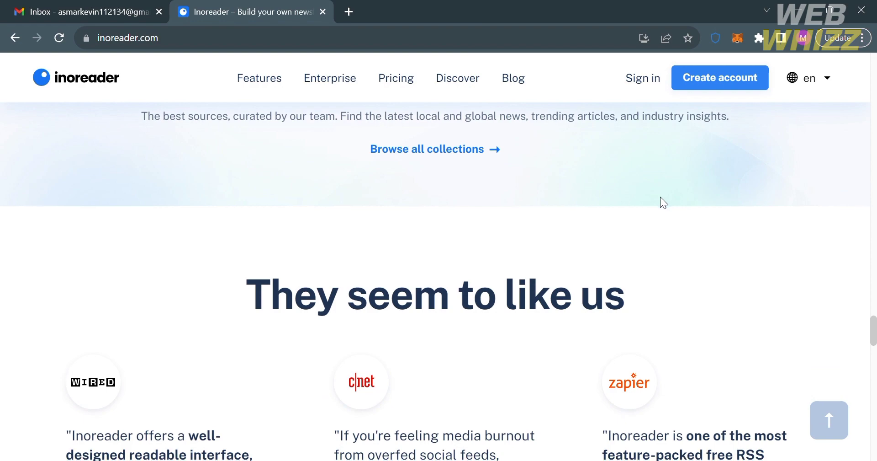
{"action": "scroll", "coordinate": [660, 196], "scroll_direction": "down", "scroll_amount": 8}
{"action": "scroll", "coordinate": [660, 197], "scroll_direction": "down", "scroll_amount": 10}
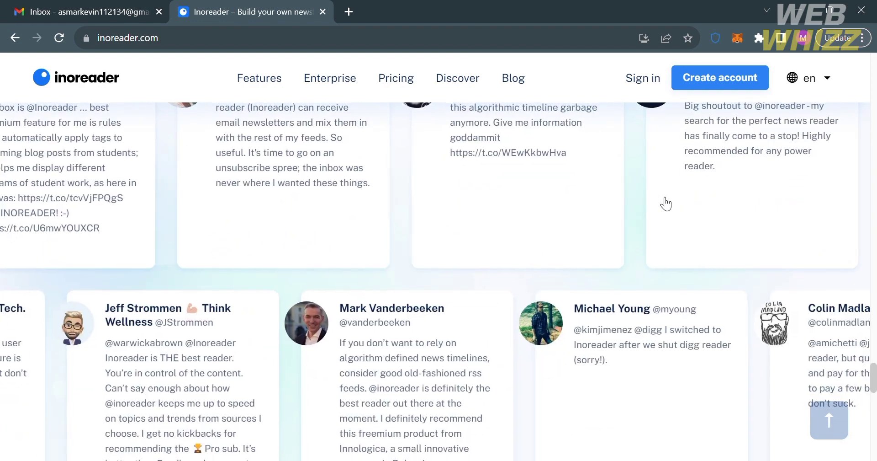
{"action": "scroll", "coordinate": [660, 197], "scroll_direction": "down", "scroll_amount": 5}
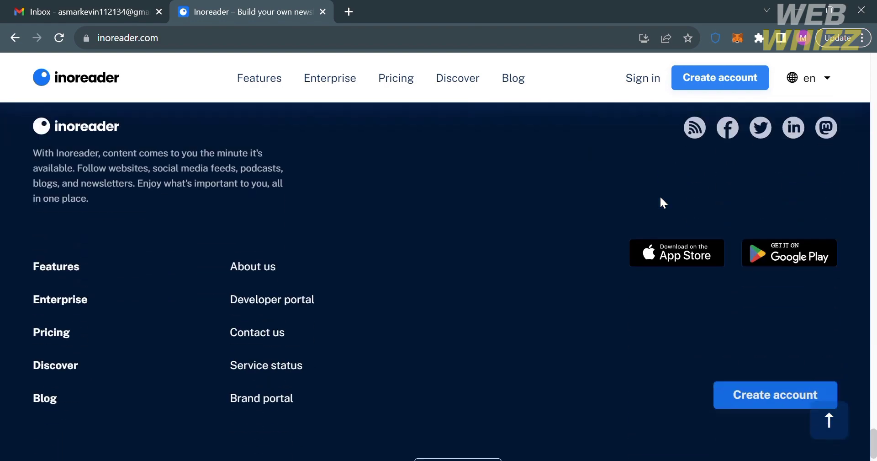
{"action": "scroll", "coordinate": [660, 196], "scroll_direction": "up", "scroll_amount": 3}
{"action": "scroll", "coordinate": [660, 195], "scroll_direction": "up", "scroll_amount": 15}
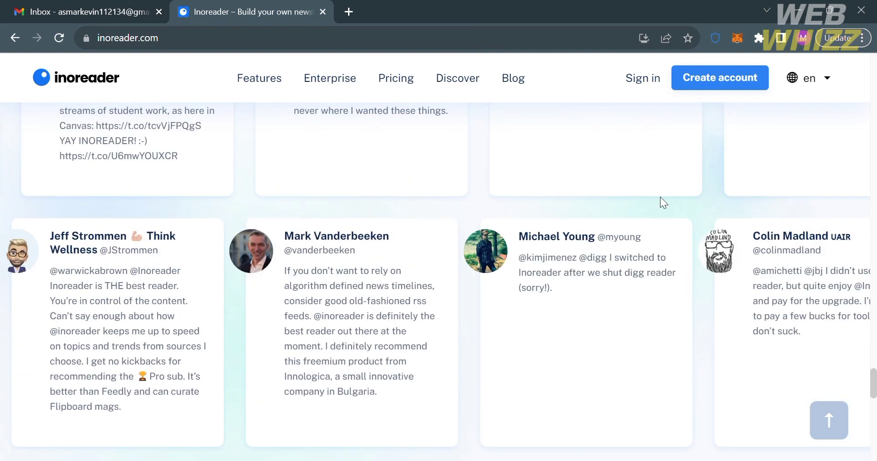
{"action": "scroll", "coordinate": [661, 198], "scroll_direction": "up", "scroll_amount": 10}
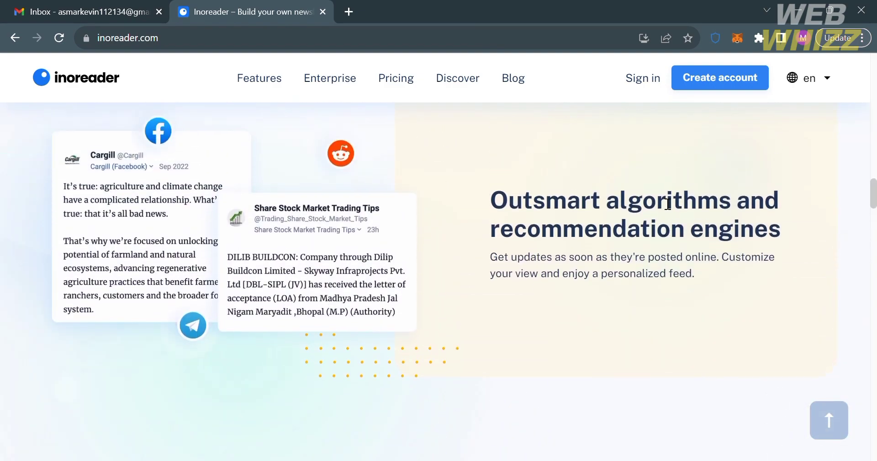
{"action": "scroll", "coordinate": [664, 201], "scroll_direction": "up", "scroll_amount": 8}
{"action": "scroll", "coordinate": [664, 201], "scroll_direction": "up", "scroll_amount": 6}
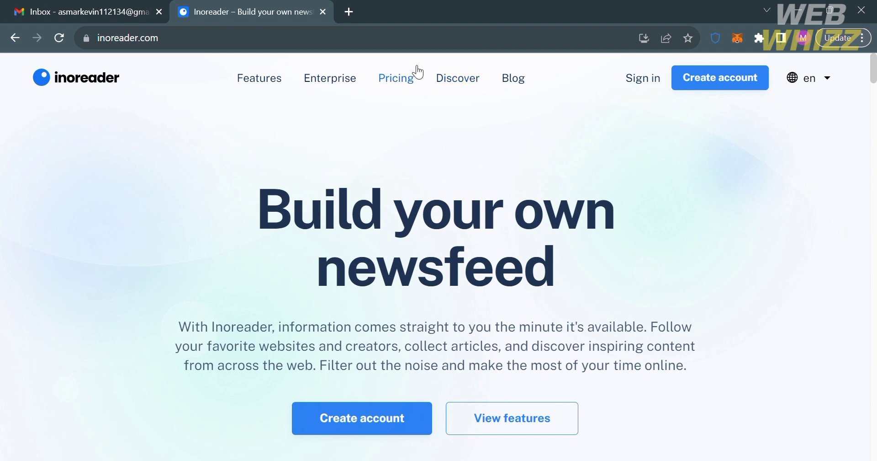
Open the pricing page and compare the Basic, Pro and Enterprise plans for single users
{"action": "left_click", "coordinate": [396, 84]}
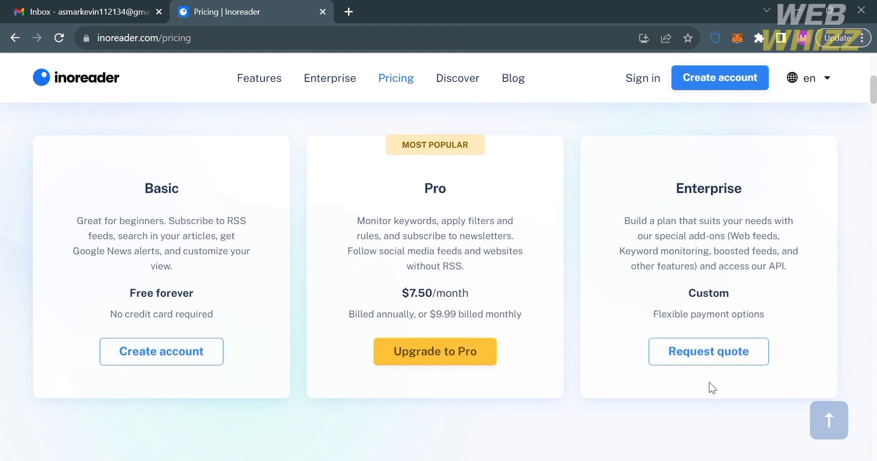
{"action": "scroll", "coordinate": [596, 334], "scroll_direction": "down", "scroll_amount": 2}
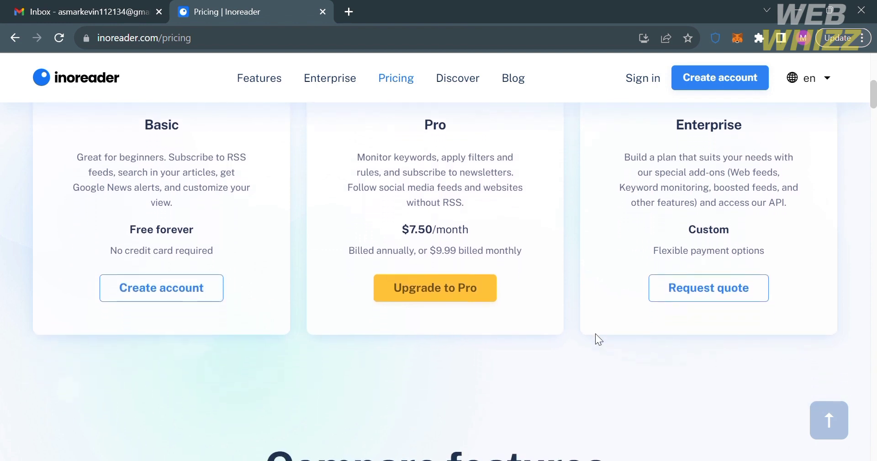
{"action": "scroll", "coordinate": [596, 339], "scroll_direction": "up", "scroll_amount": 3}
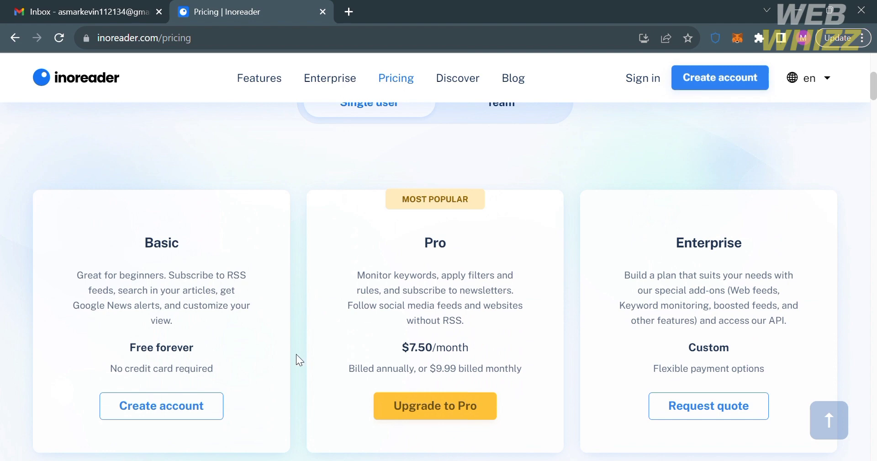
Start creating an account and sign up with Google
{"action": "left_click", "coordinate": [685, 83]}
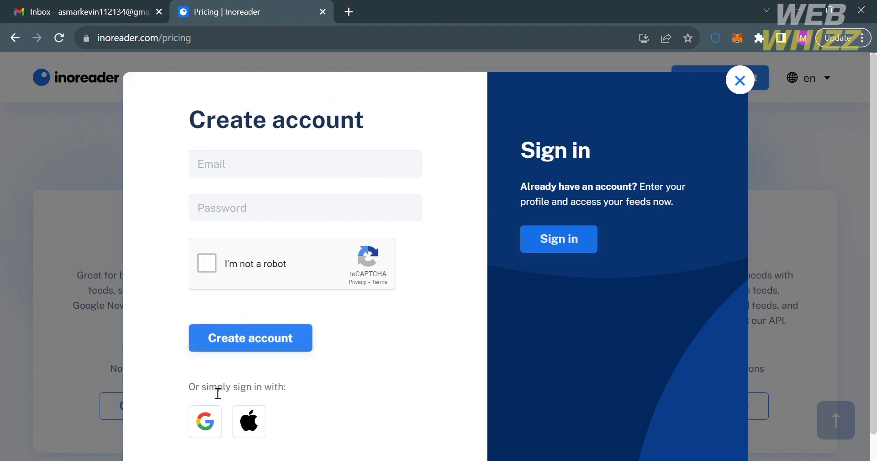
{"action": "left_click", "coordinate": [210, 435]}
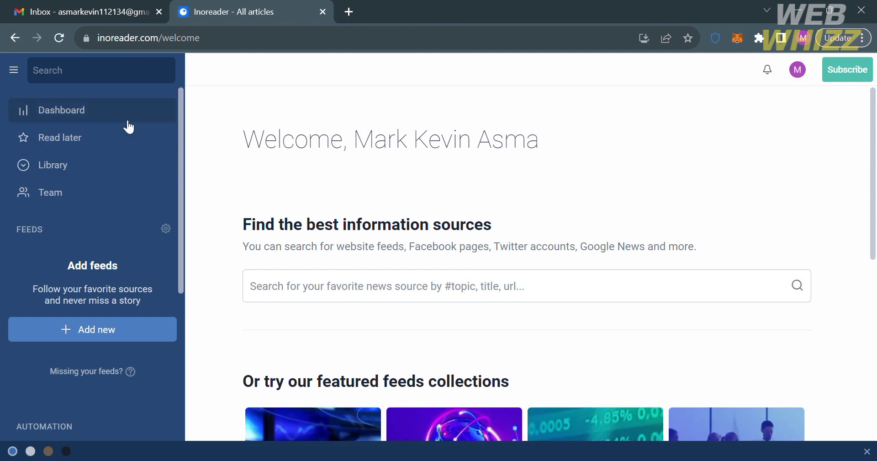
Look over the featured feed collections on the welcome page and dashboard, and open the Top News collection
{"action": "scroll", "coordinate": [533, 365], "scroll_direction": "down", "scroll_amount": 4}
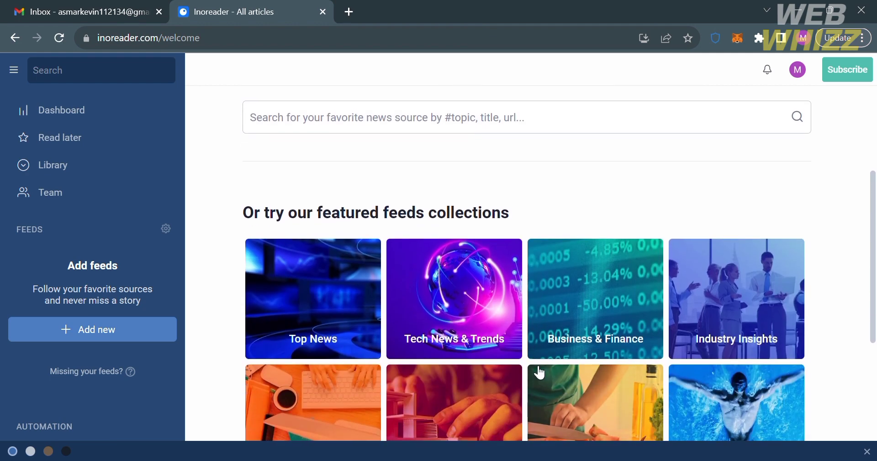
{"action": "scroll", "coordinate": [439, 303], "scroll_direction": "down", "scroll_amount": 1}
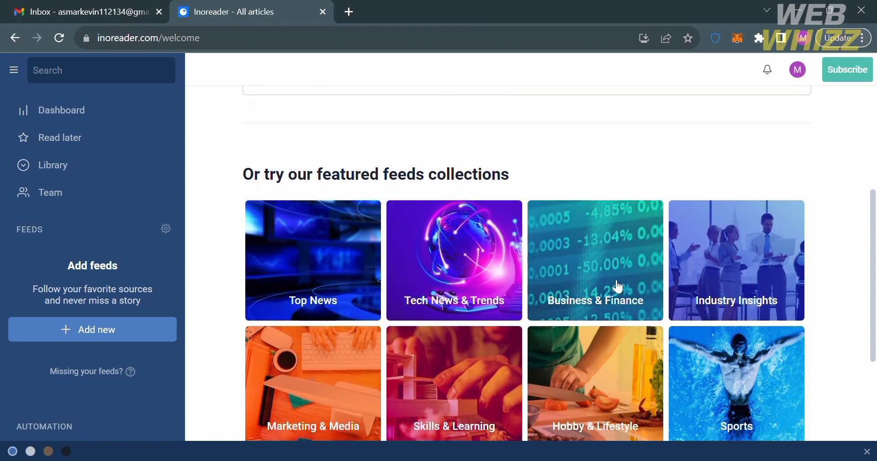
{"action": "scroll", "coordinate": [734, 288], "scroll_direction": "down", "scroll_amount": 2}
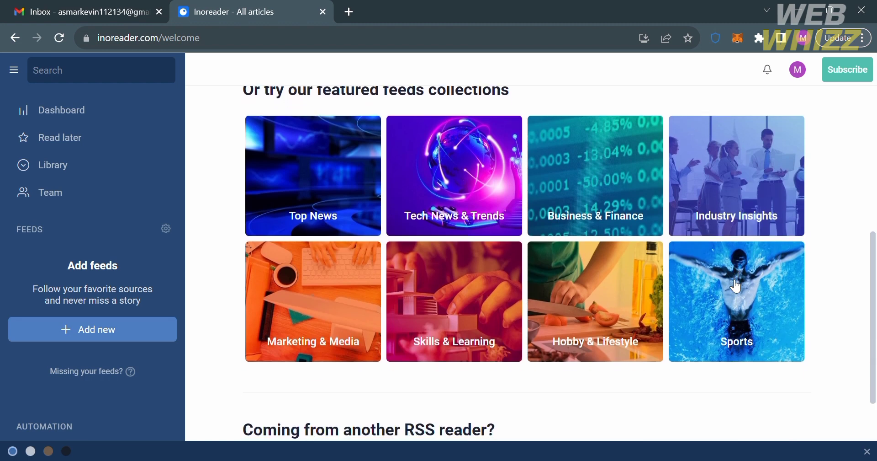
{"action": "scroll", "coordinate": [304, 325], "scroll_direction": "down", "scroll_amount": 2}
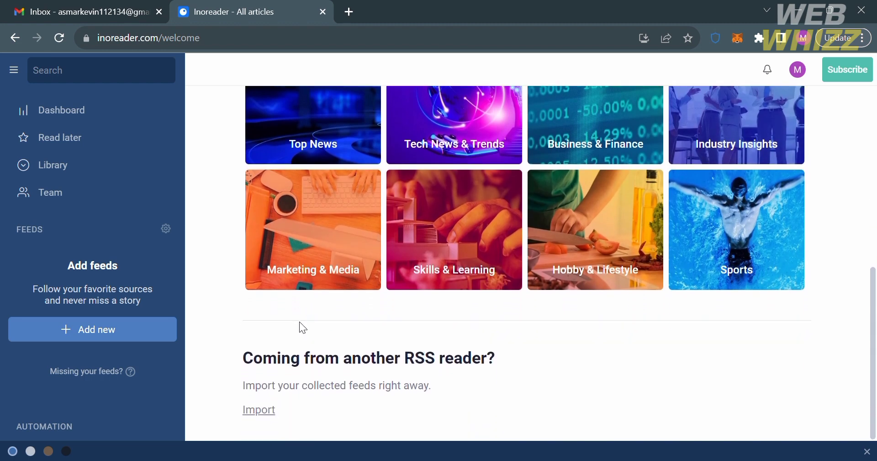
{"action": "scroll", "coordinate": [303, 327], "scroll_direction": "up", "scroll_amount": 7}
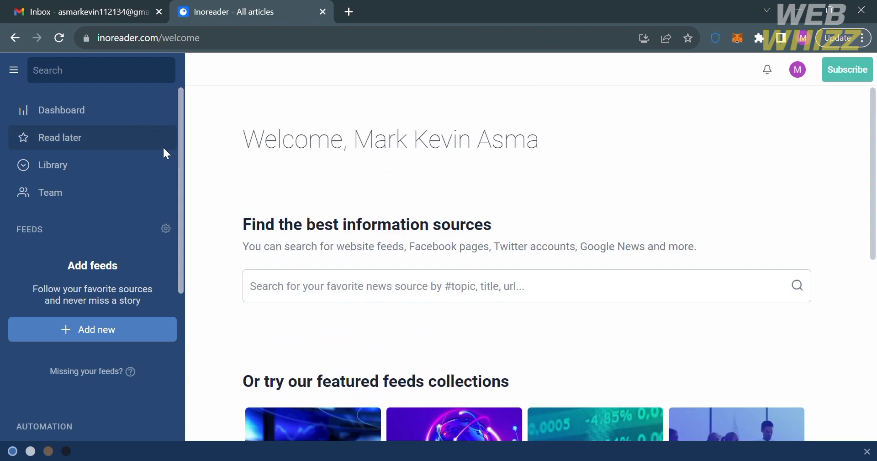
{"action": "left_click", "coordinate": [111, 118]}
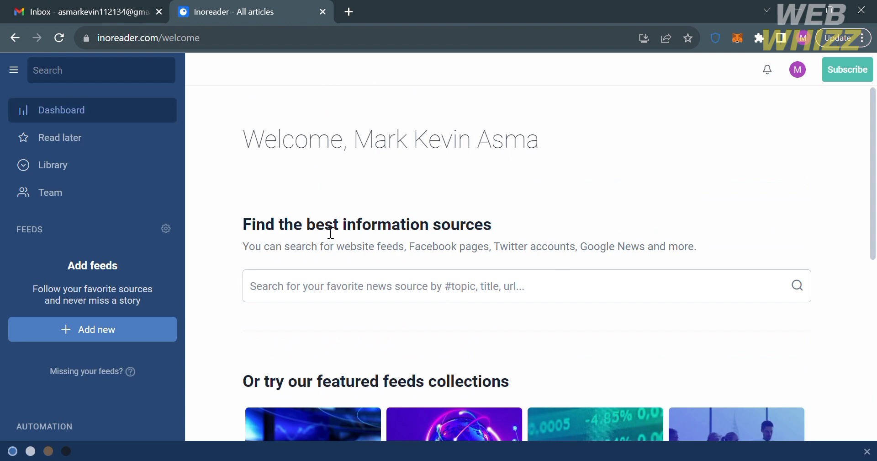
{"action": "scroll", "coordinate": [451, 202], "scroll_direction": "down", "scroll_amount": 1}
{"action": "scroll", "coordinate": [450, 202], "scroll_direction": "down", "scroll_amount": 7}
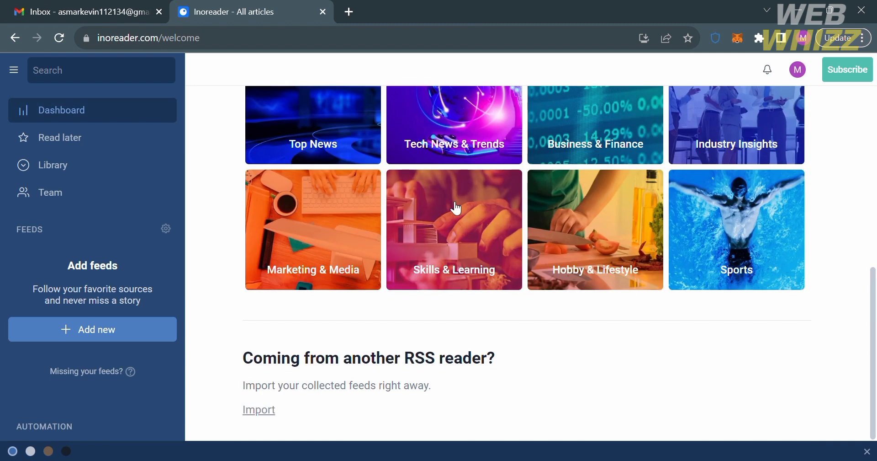
{"action": "scroll", "coordinate": [357, 201], "scroll_direction": "up", "scroll_amount": 2}
{"action": "left_click", "coordinate": [357, 201]}
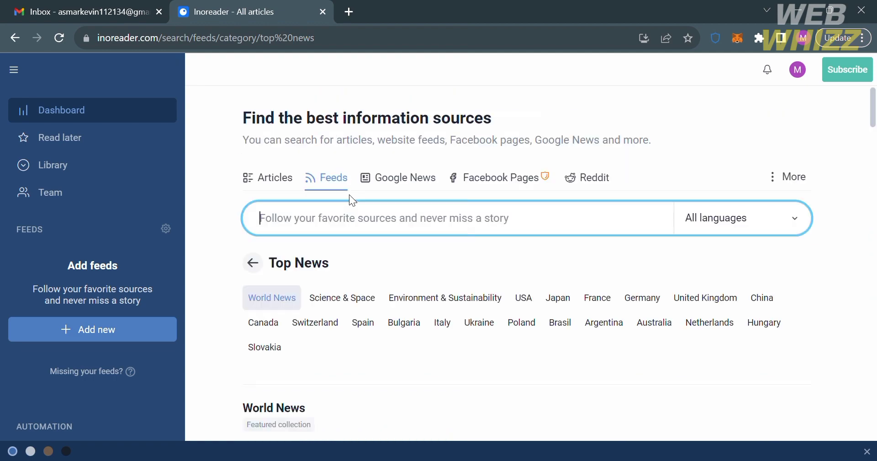
Find The New York Times among the World News sources and follow its feed
{"action": "scroll", "coordinate": [397, 368], "scroll_direction": "down", "scroll_amount": 8}
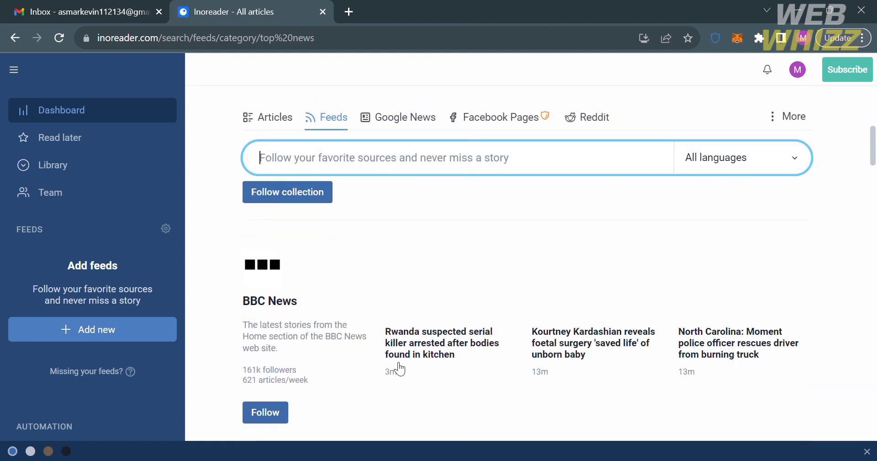
{"action": "scroll", "coordinate": [400, 368], "scroll_direction": "up", "scroll_amount": 1}
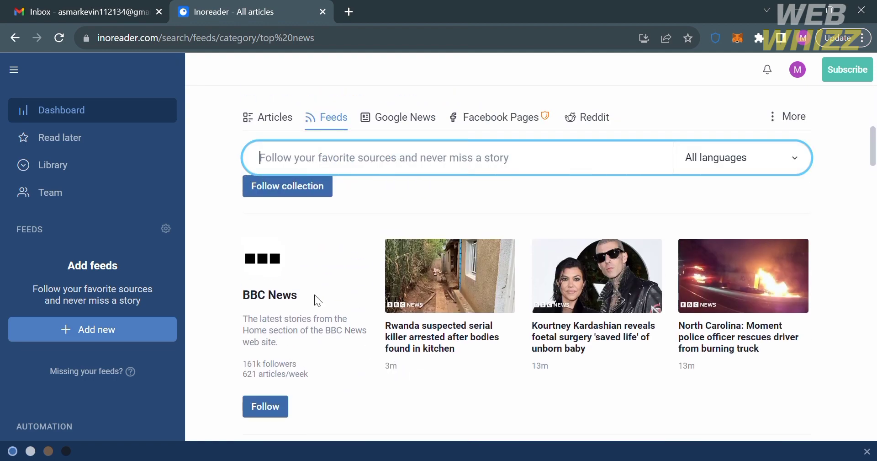
{"action": "scroll", "coordinate": [530, 333], "scroll_direction": "down", "scroll_amount": 2}
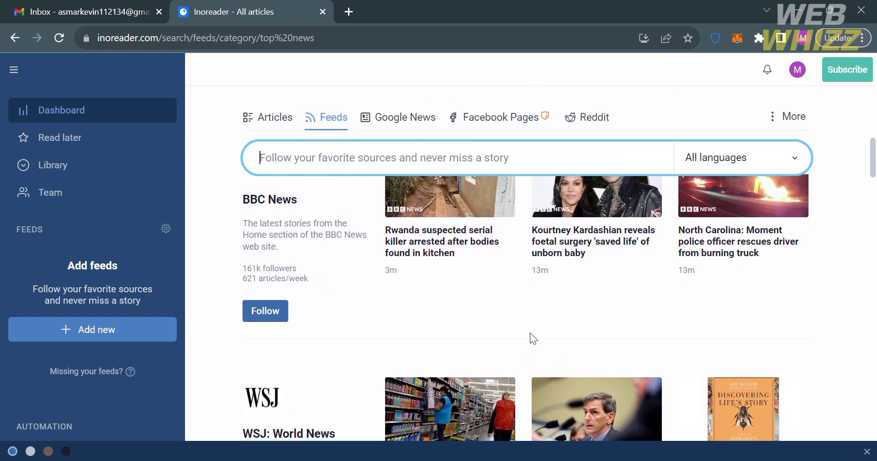
{"action": "scroll", "coordinate": [530, 334], "scroll_direction": "up", "scroll_amount": 4}
{"action": "scroll", "coordinate": [530, 333], "scroll_direction": "down", "scroll_amount": 2}
{"action": "scroll", "coordinate": [530, 333], "scroll_direction": "down", "scroll_amount": 3}
{"action": "scroll", "coordinate": [530, 333], "scroll_direction": "down", "scroll_amount": 4}
{"action": "scroll", "coordinate": [534, 338], "scroll_direction": "down", "scroll_amount": 2}
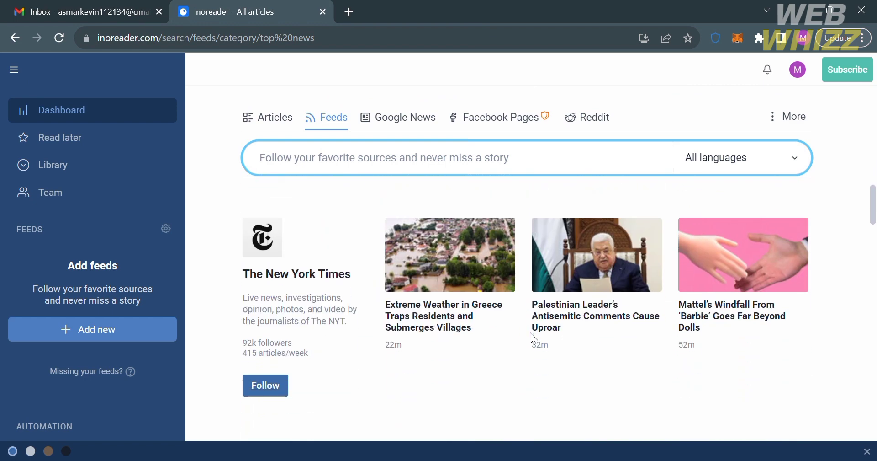
{"action": "left_click", "coordinate": [268, 388]}
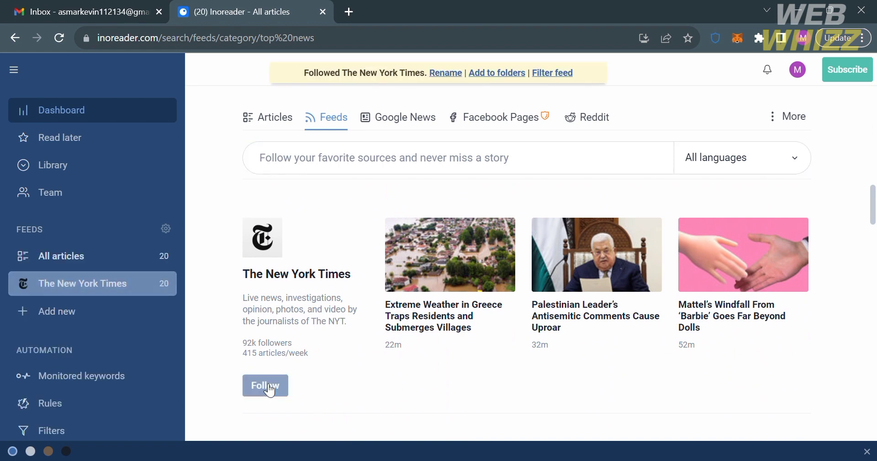
Open the Read later list of saved articles
{"action": "left_click", "coordinate": [89, 148]}
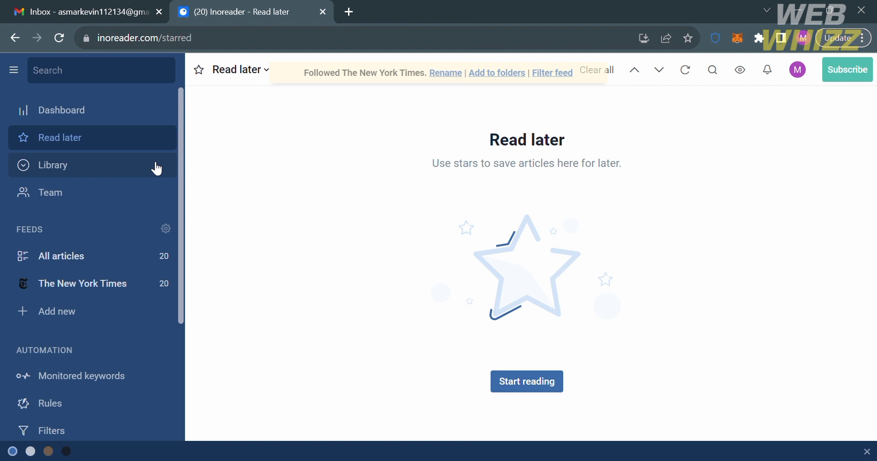
Look over the Library section and the Team collaboration page
{"action": "left_click", "coordinate": [157, 169]}
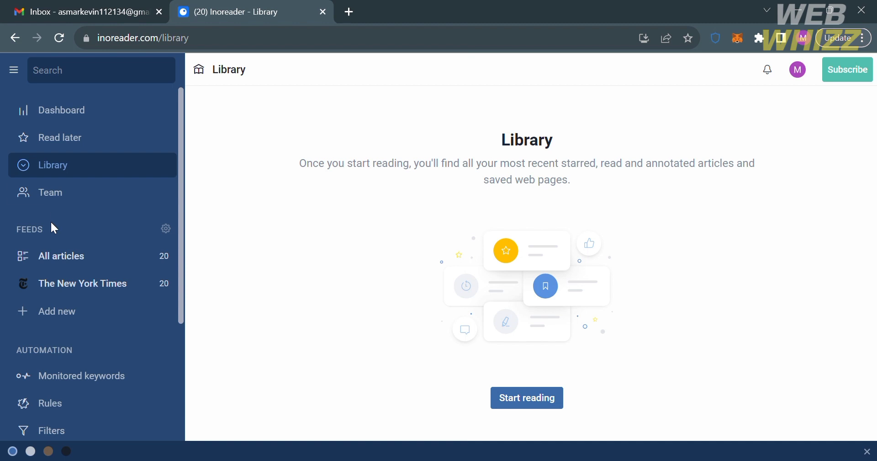
{"action": "left_click", "coordinate": [59, 194]}
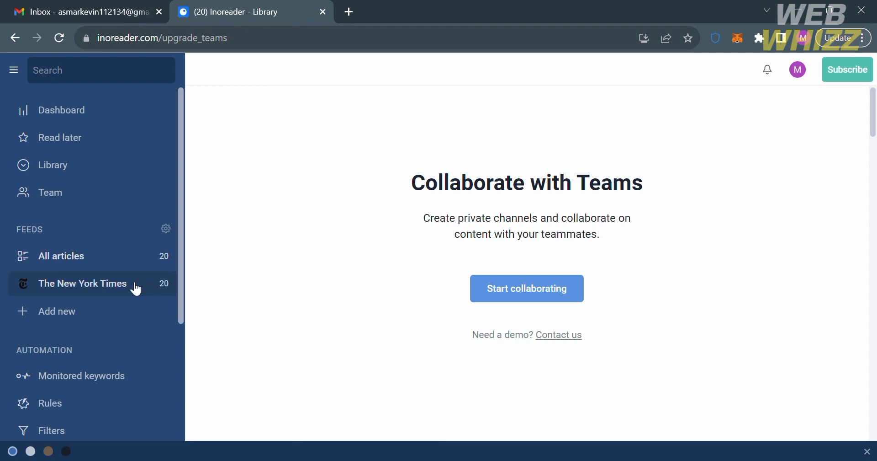
Open the All articles list and browse the stories from the followed feeds
{"action": "scroll", "coordinate": [136, 289], "scroll_direction": "down", "scroll_amount": 2}
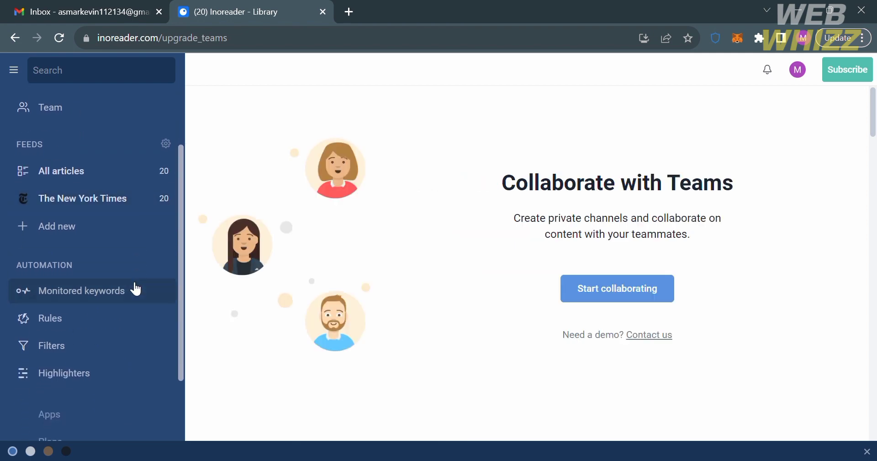
{"action": "left_click", "coordinate": [125, 175]}
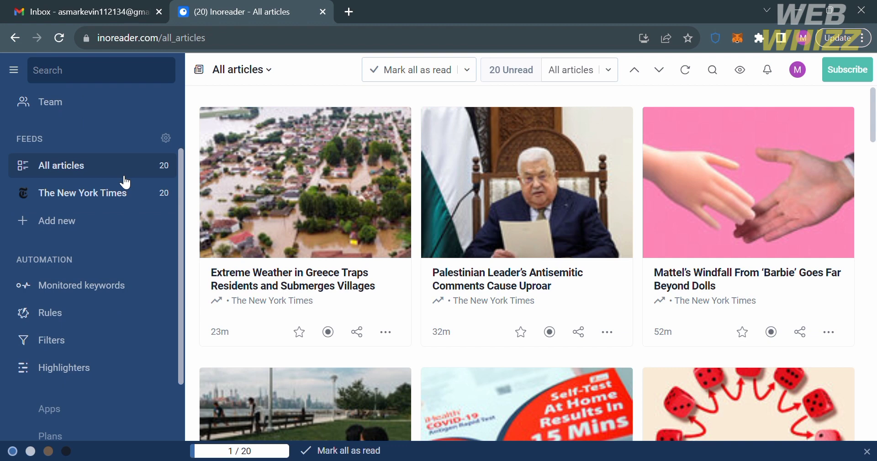
{"action": "scroll", "coordinate": [125, 182], "scroll_direction": "up", "scroll_amount": 1}
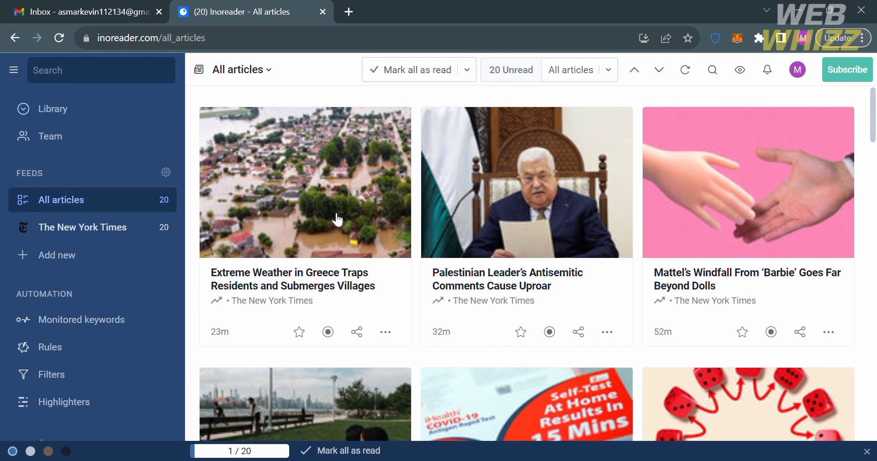
{"action": "scroll", "coordinate": [452, 226], "scroll_direction": "down", "scroll_amount": 4}
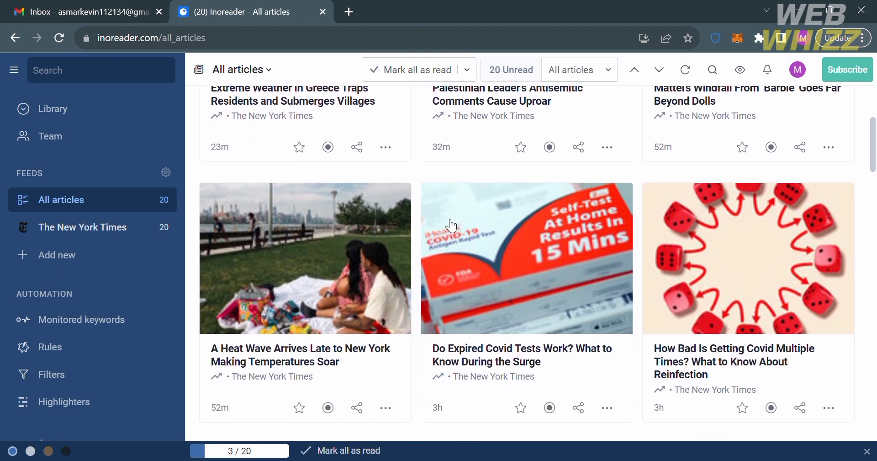
{"action": "scroll", "coordinate": [452, 226], "scroll_direction": "down", "scroll_amount": 1}
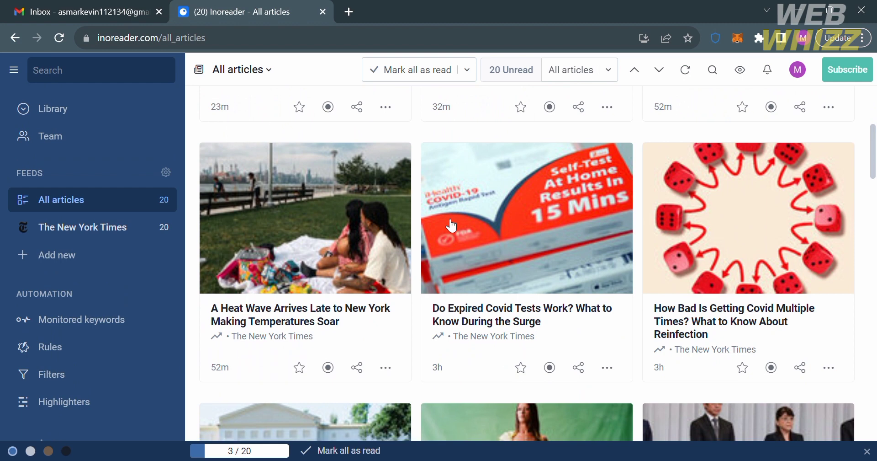
{"action": "scroll", "coordinate": [320, 192], "scroll_direction": "down", "scroll_amount": 1}
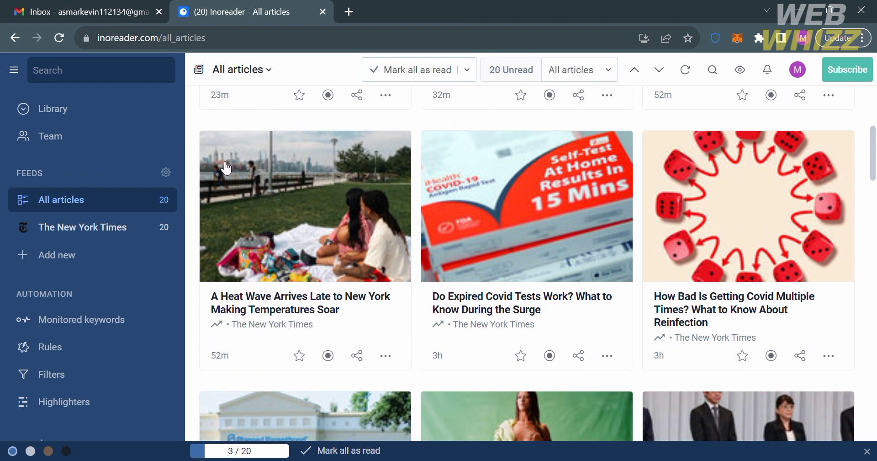
Search Inoreader for PS5 and narrow the search to feeds
{"action": "left_click", "coordinate": [74, 74]}
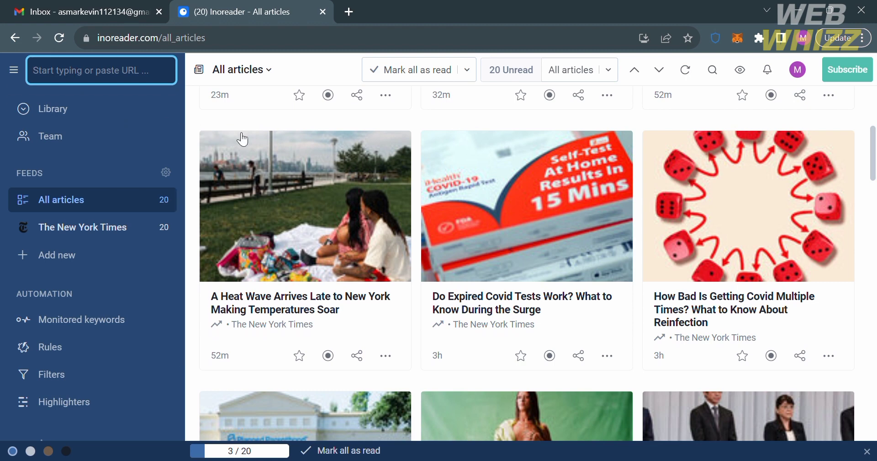
{"action": "type", "text": "PS%"}
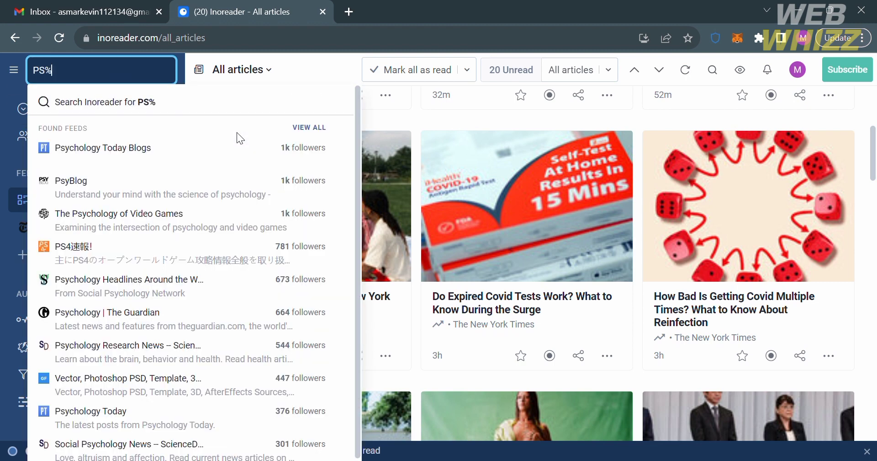
{"action": "key", "text": "BackSpace"}
{"action": "type", "text": "5"}
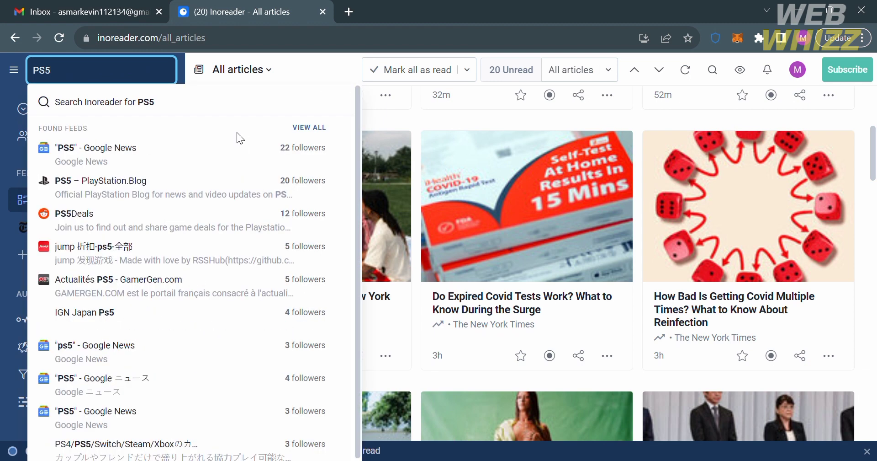
{"action": "key", "text": "Return"}
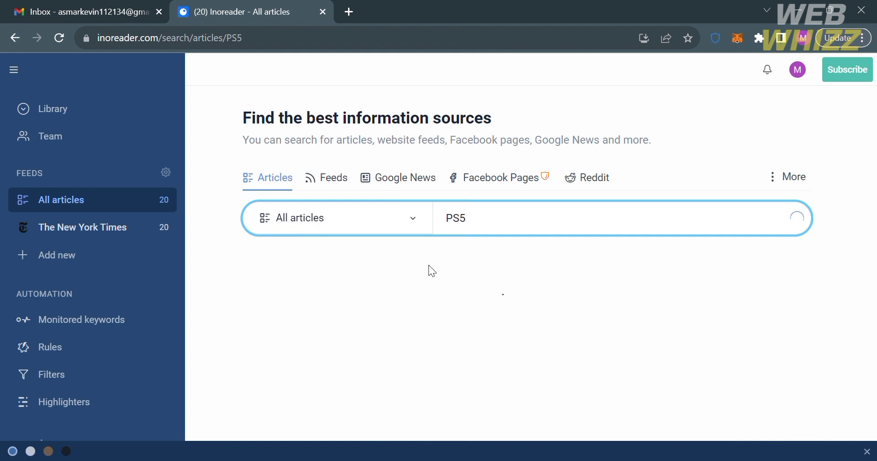
{"action": "scroll", "coordinate": [404, 348], "scroll_direction": "down", "scroll_amount": 4}
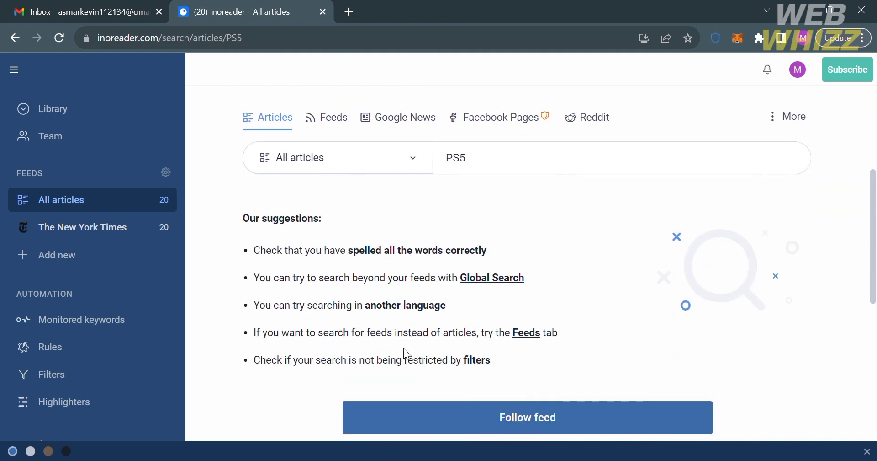
{"action": "left_click", "coordinate": [349, 129]}
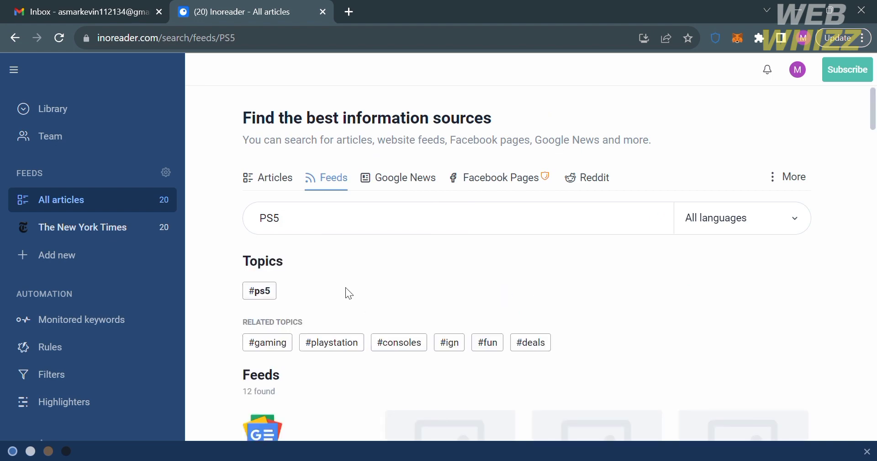
Browse the PS5 feed results and follow the PS5 – PlayStation.Blog feed
{"action": "scroll", "coordinate": [349, 293], "scroll_direction": "down", "scroll_amount": 3}
{"action": "scroll", "coordinate": [349, 293], "scroll_direction": "down", "scroll_amount": 3}
{"action": "scroll", "coordinate": [349, 293], "scroll_direction": "up", "scroll_amount": 5}
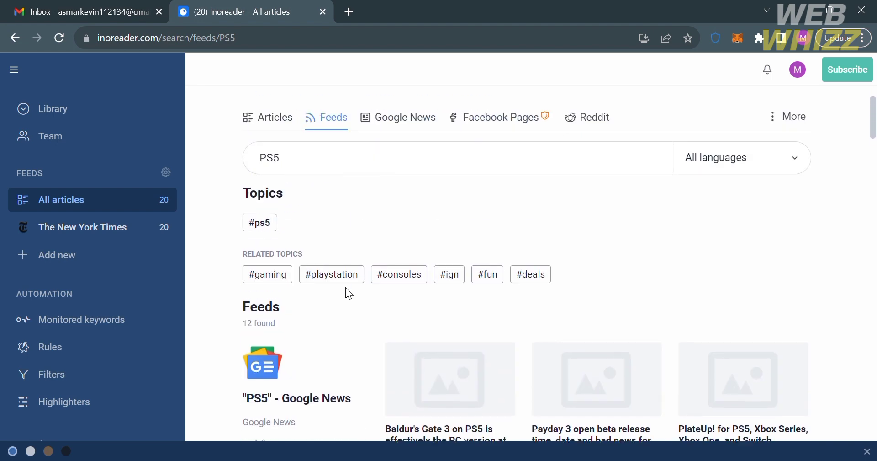
{"action": "scroll", "coordinate": [349, 293], "scroll_direction": "down", "scroll_amount": 9}
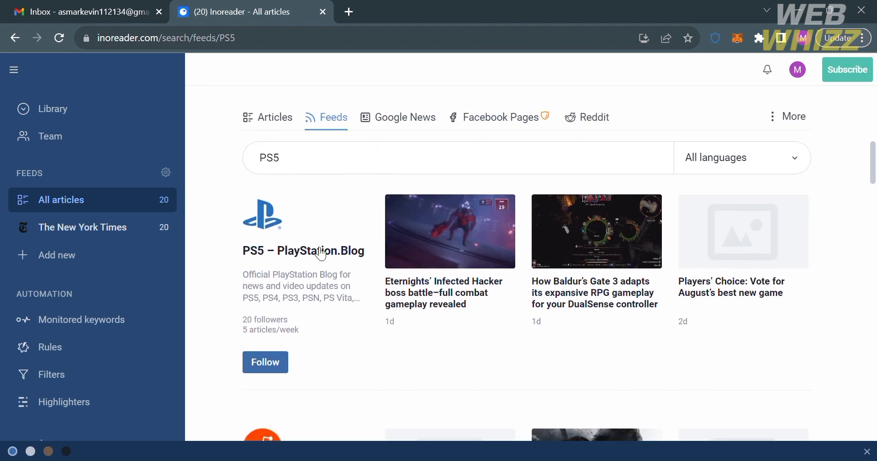
{"action": "left_click", "coordinate": [264, 370]}
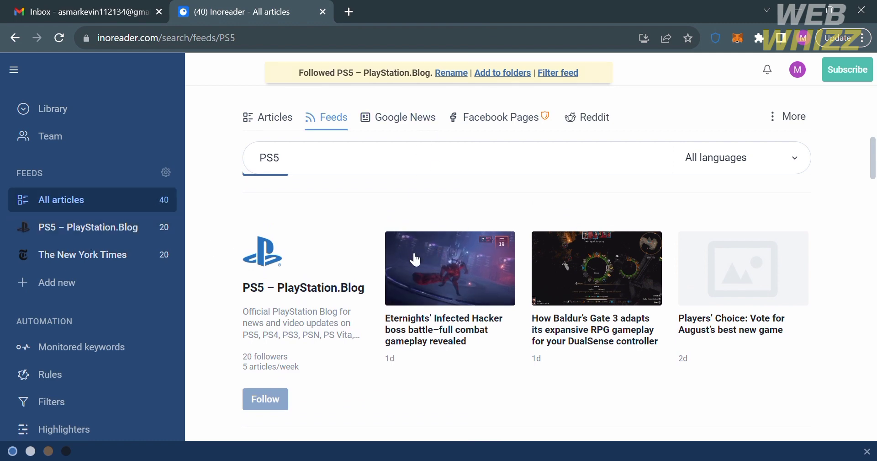
Check the Google News results for PS5 and return to the feed results
{"action": "left_click", "coordinate": [404, 132]}
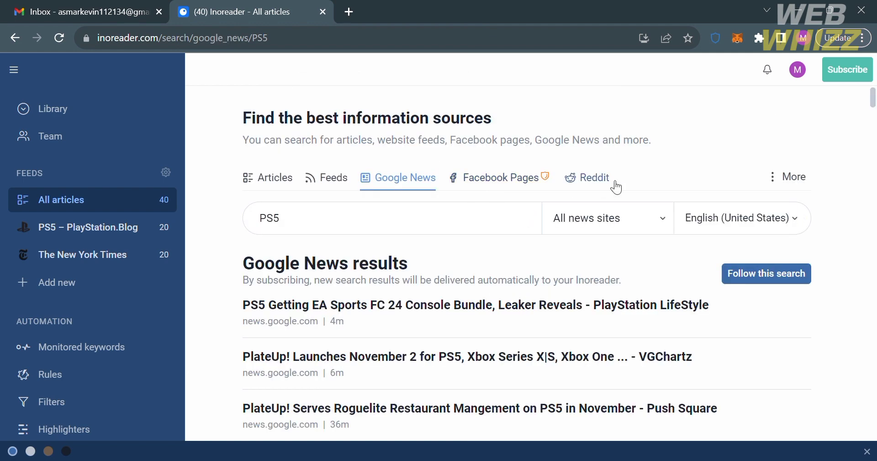
{"action": "left_click", "coordinate": [319, 180]}
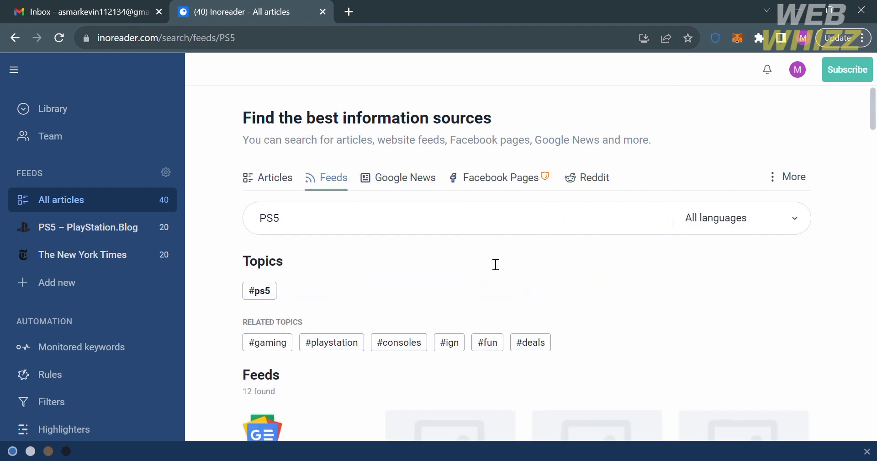
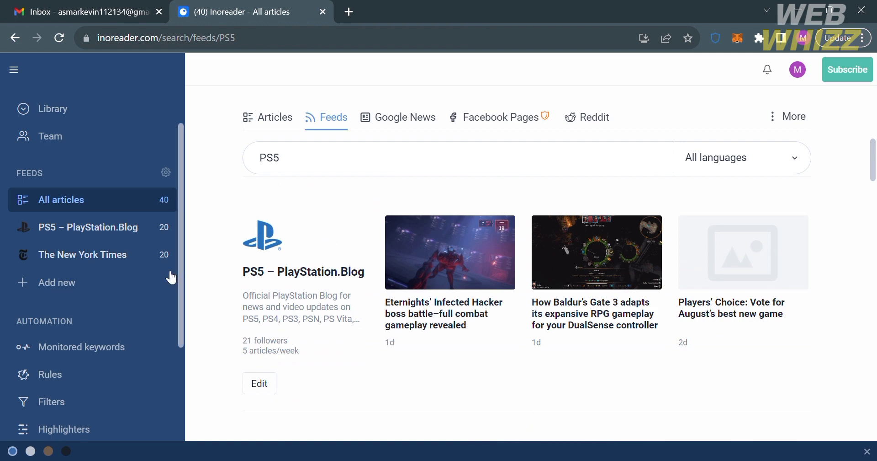
Open the PS5 – PlayStation.Blog feed and star the article on Baldur's Gate 3's DualSense controller gameplay for reading later
{"action": "left_click", "coordinate": [132, 230]}
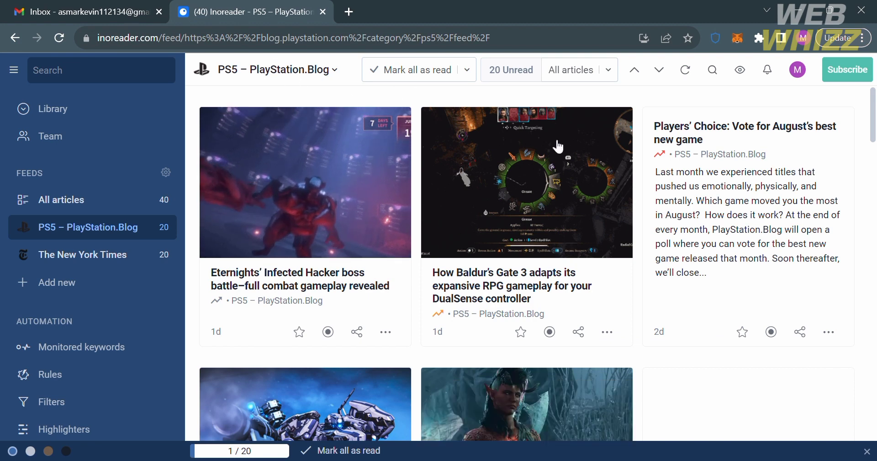
{"action": "left_click", "coordinate": [608, 77]}
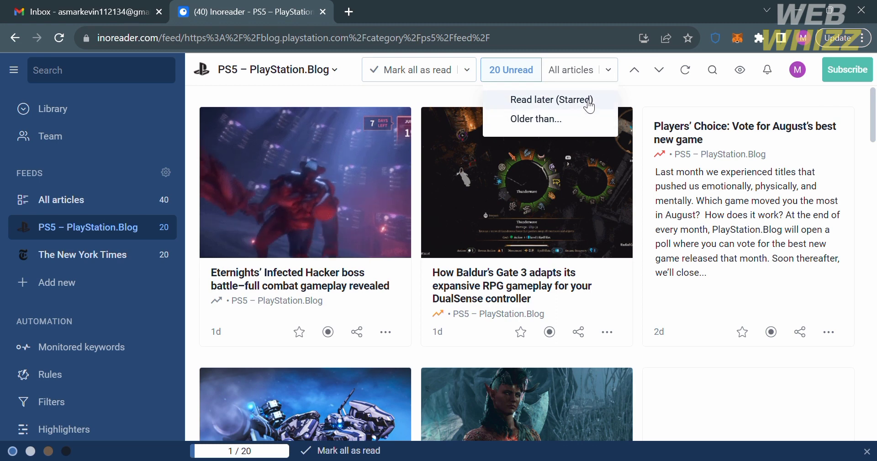
{"action": "left_click", "coordinate": [526, 335]}
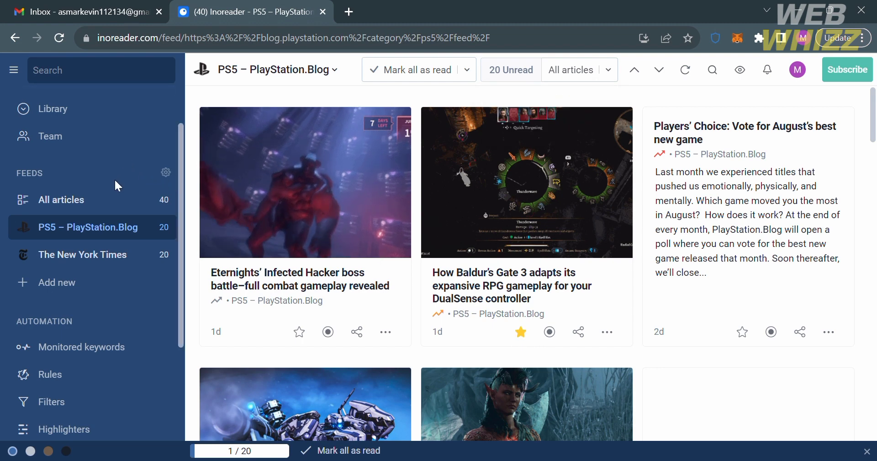
{"action": "scroll", "coordinate": [114, 180], "scroll_direction": "up", "scroll_amount": 2}
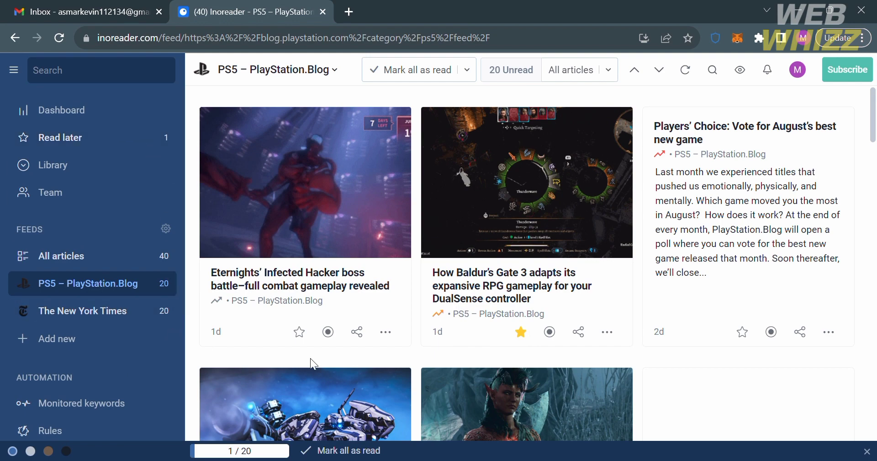
Draft a rule from the Armored Core VI article with a "URL doesn't contain" condition and a Mark as read action, and cancel it
{"action": "scroll", "coordinate": [338, 361], "scroll_direction": "down", "scroll_amount": 5}
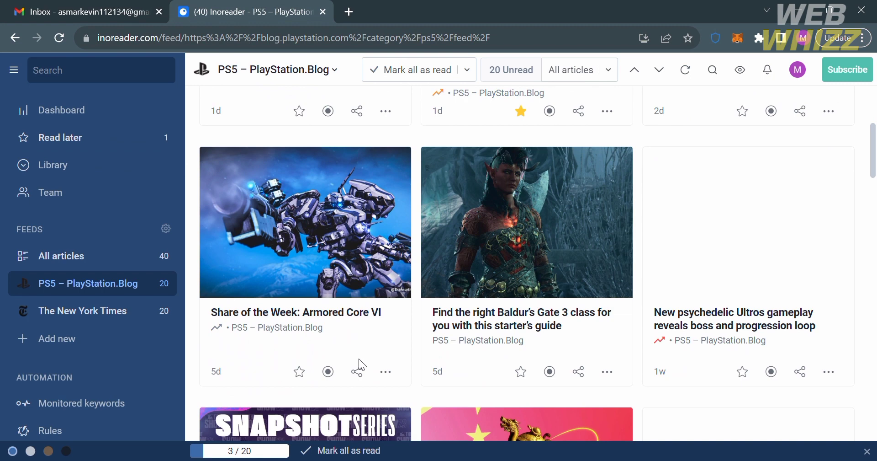
{"action": "left_click", "coordinate": [392, 371]}
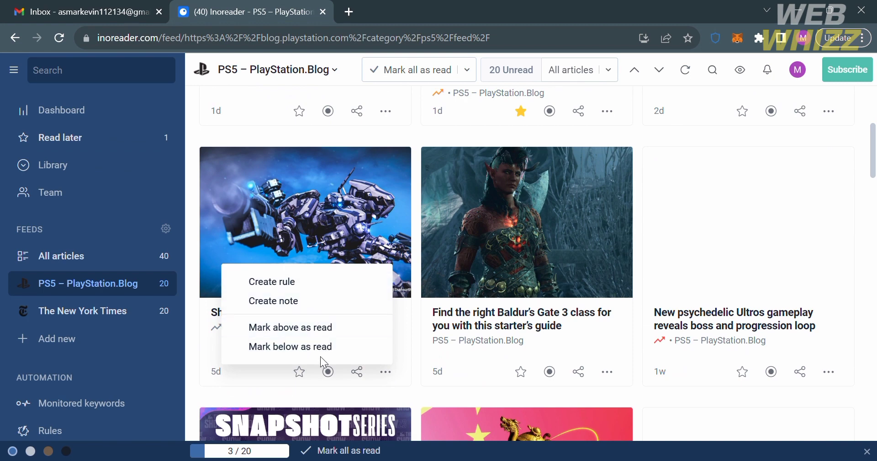
{"action": "scroll", "coordinate": [431, 358], "scroll_direction": "up", "scroll_amount": 1}
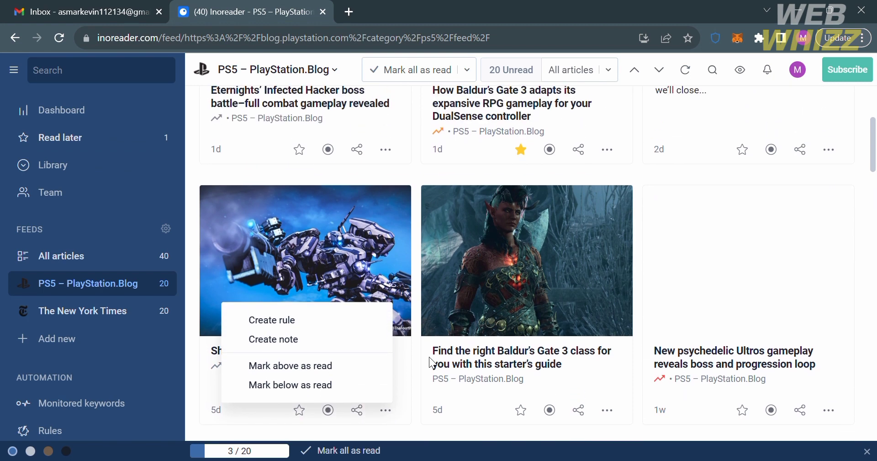
{"action": "left_click", "coordinate": [333, 315]}
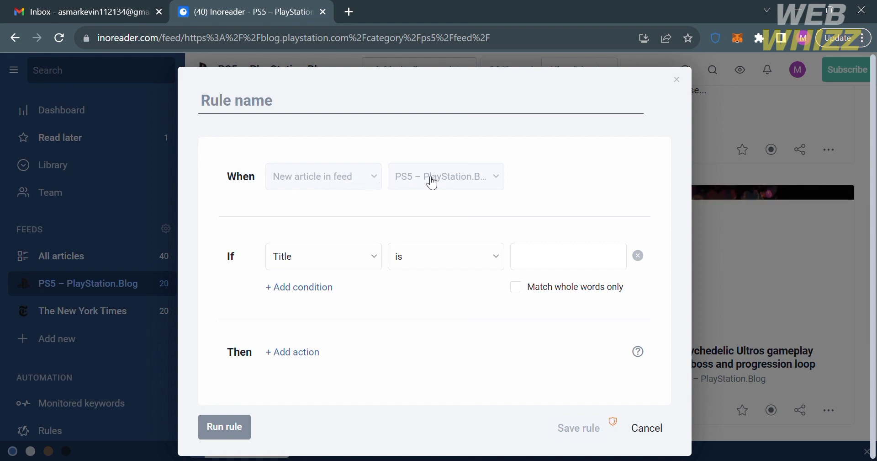
{"action": "left_click", "coordinate": [362, 258]}
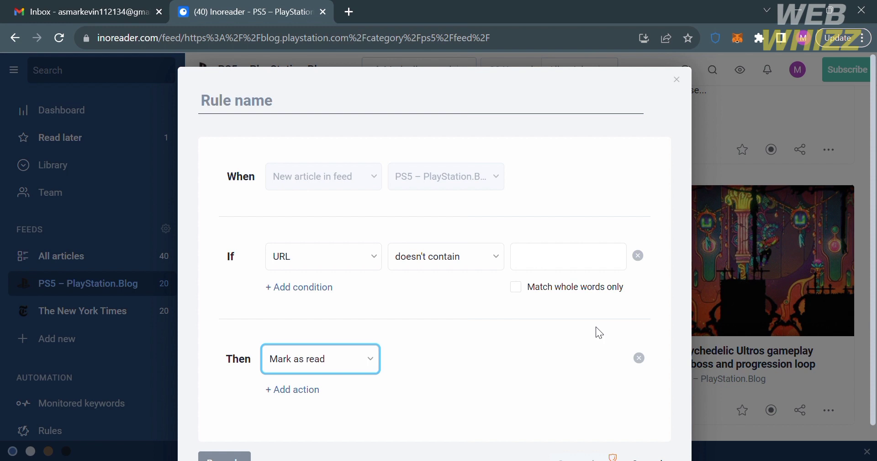
{"action": "scroll", "coordinate": [596, 329], "scroll_direction": "down", "scroll_amount": 1}
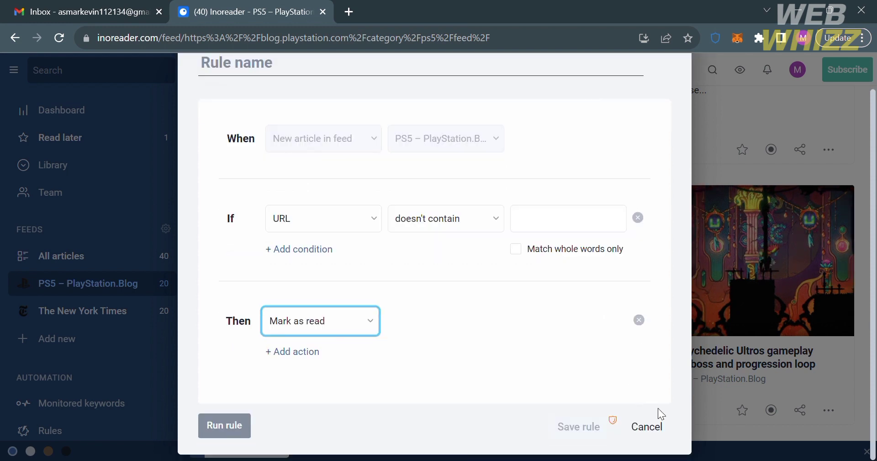
{"action": "left_click", "coordinate": [657, 433]}
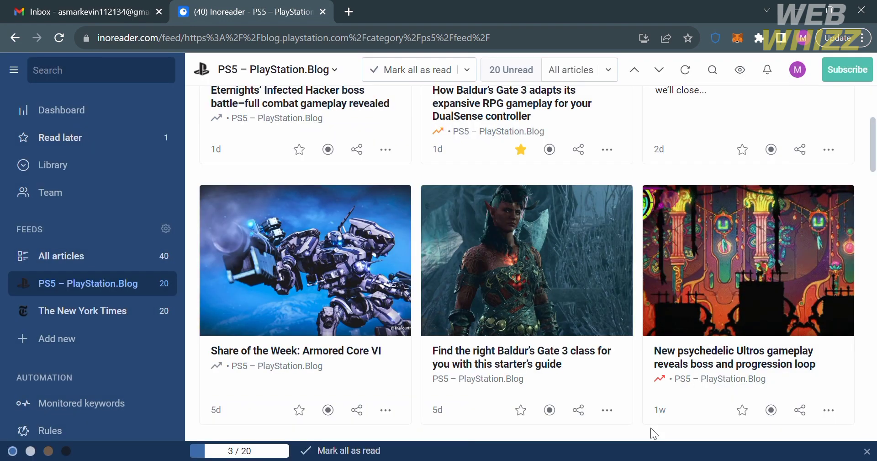
View the sharing options for the "Share of the Week: Armored Core VI" article and close them
{"action": "left_click", "coordinate": [357, 410]}
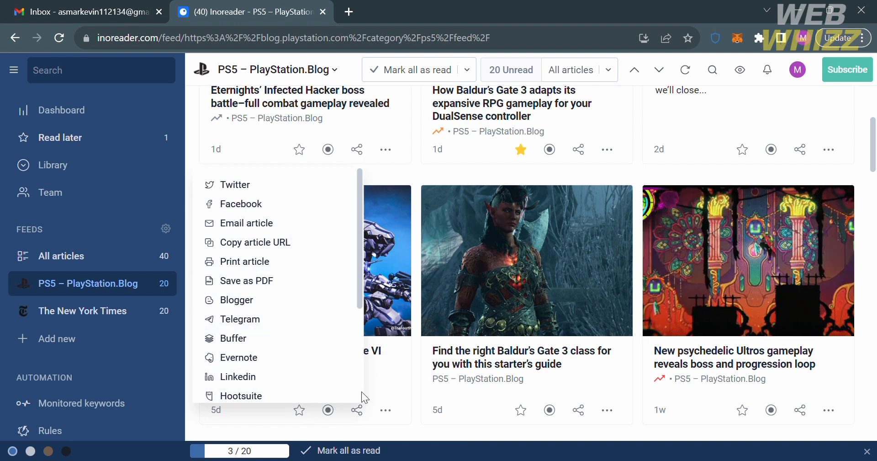
{"action": "left_click", "coordinate": [399, 388]}
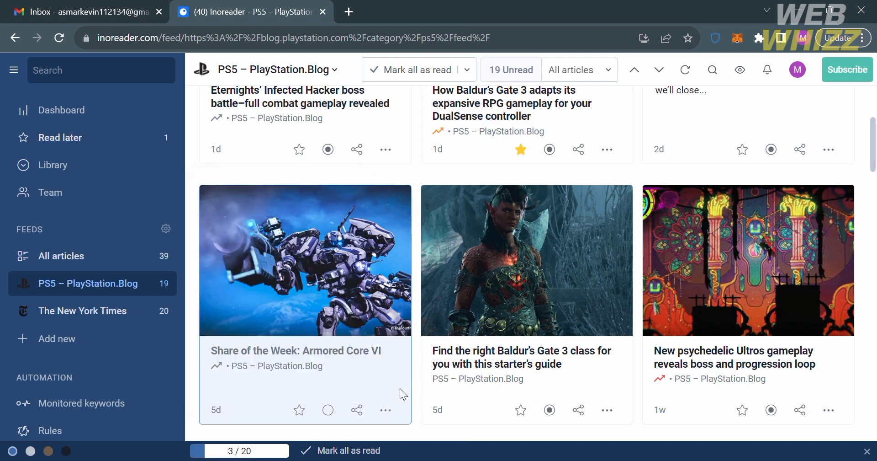
Open the Monitored keywords page in the automation section
{"action": "scroll", "coordinate": [71, 353], "scroll_direction": "down", "scroll_amount": 4}
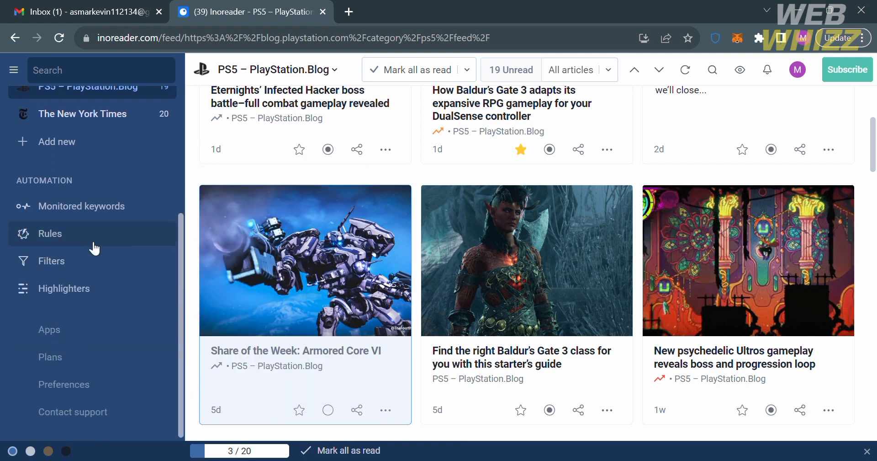
{"action": "left_click", "coordinate": [96, 212]}
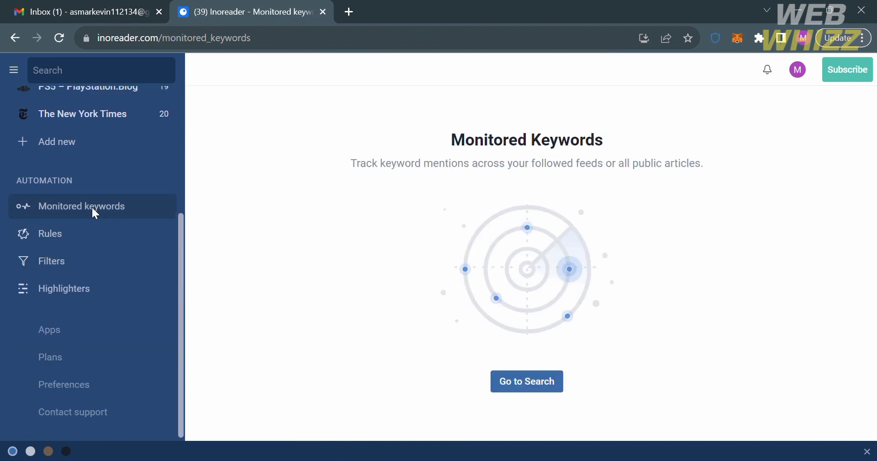
Go to article search from the Monitored Keywords page, search all articles for "Playstation" and browse the results
{"action": "left_click", "coordinate": [519, 392]}
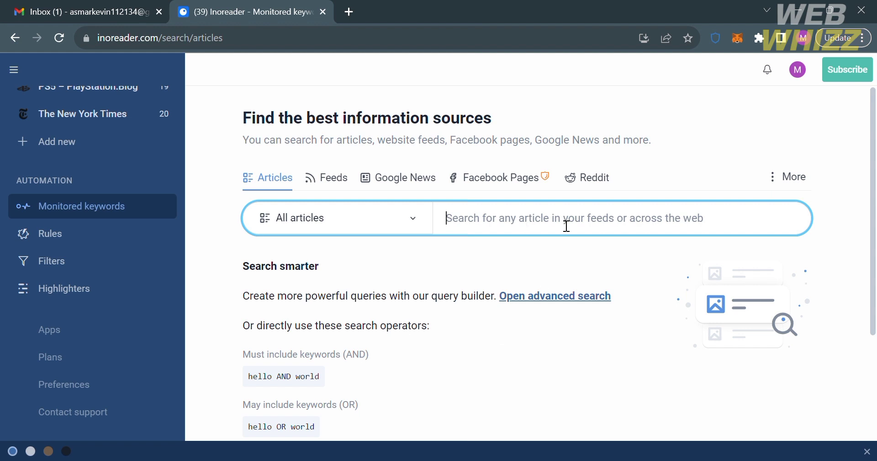
{"action": "type", "text": "Playsta"}
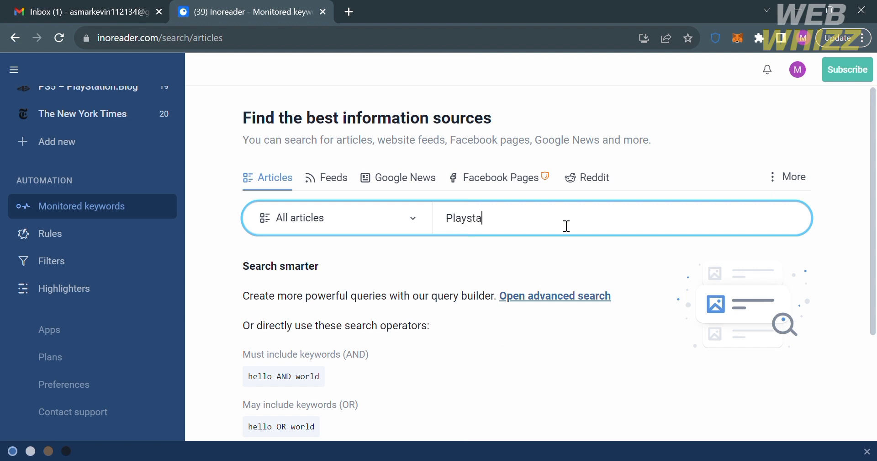
{"action": "type", "text": "tion"}
{"action": "key", "text": "Return"}
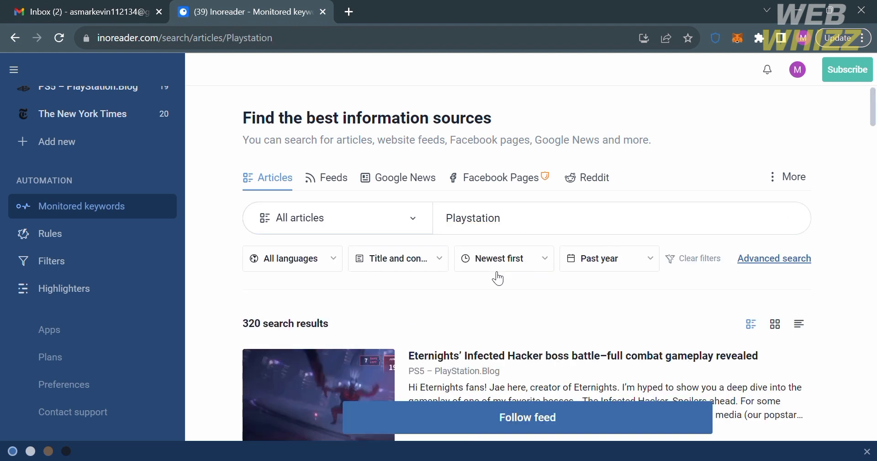
{"action": "scroll", "coordinate": [488, 375], "scroll_direction": "down", "scroll_amount": 5}
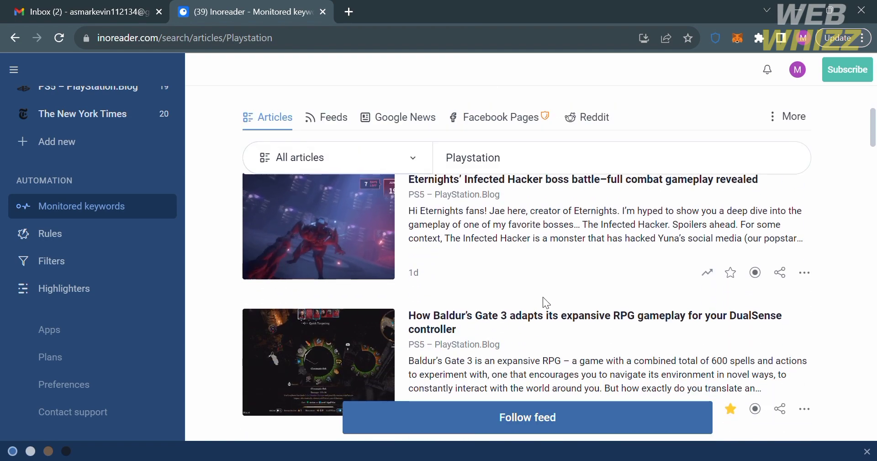
{"action": "scroll", "coordinate": [552, 298], "scroll_direction": "down", "scroll_amount": 4}
{"action": "scroll", "coordinate": [551, 298], "scroll_direction": "up", "scroll_amount": 5}
{"action": "scroll", "coordinate": [551, 298], "scroll_direction": "down", "scroll_amount": 8}
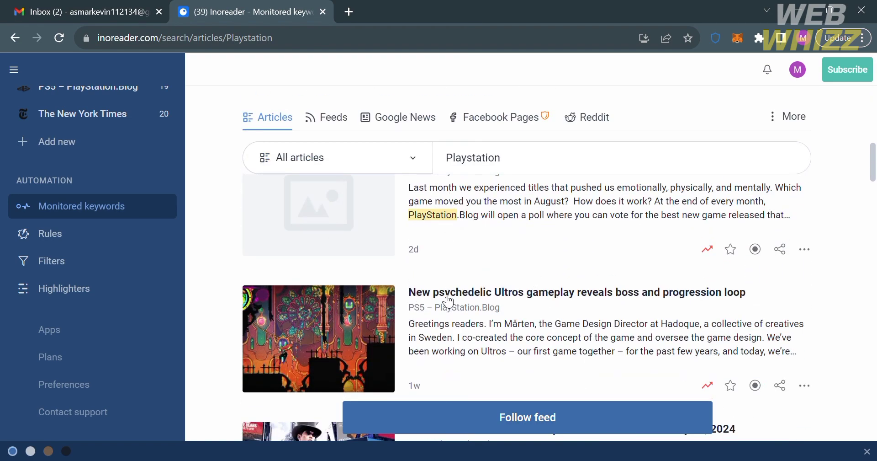
{"action": "scroll", "coordinate": [448, 299], "scroll_direction": "down", "scroll_amount": 4}
{"action": "scroll", "coordinate": [448, 301], "scroll_direction": "down", "scroll_amount": 6}
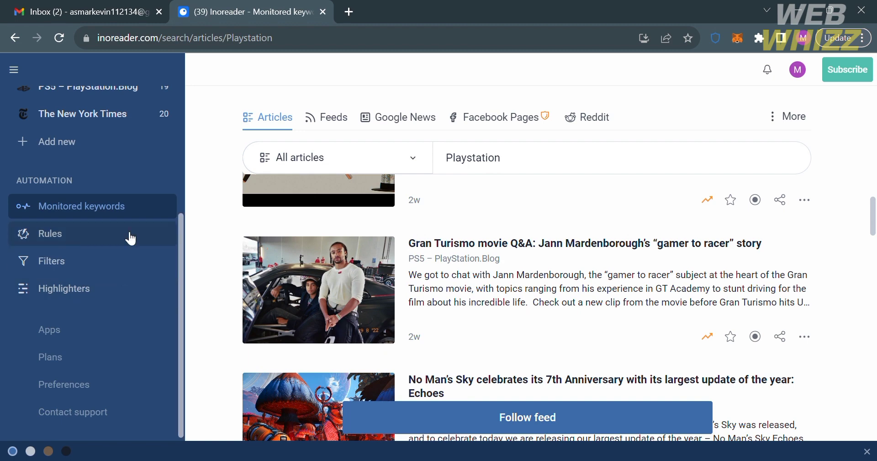
{"action": "scroll", "coordinate": [466, 235], "scroll_direction": "down", "scroll_amount": 3}
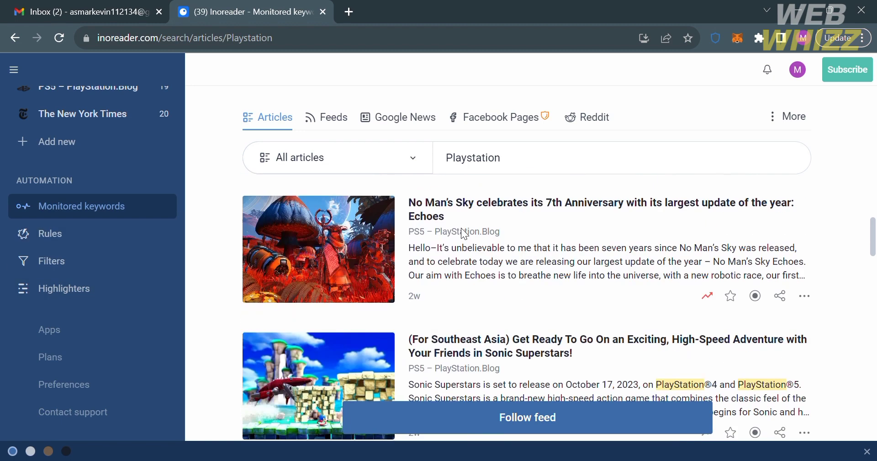
View the Rules and Filters pages in the automation section
{"action": "left_click", "coordinate": [81, 245]}
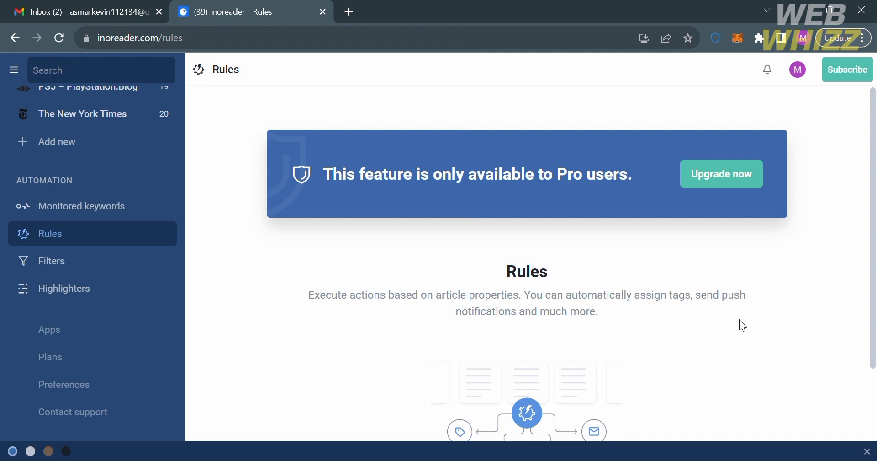
{"action": "left_click", "coordinate": [114, 270]}
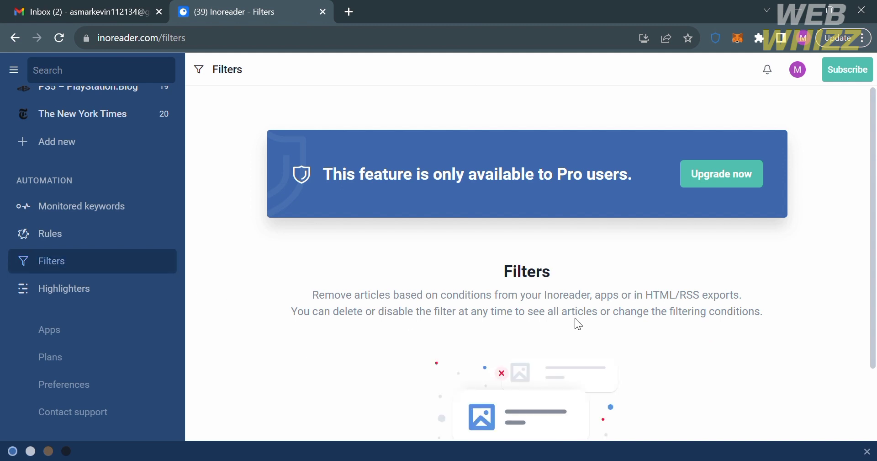
{"action": "scroll", "coordinate": [667, 313], "scroll_direction": "down", "scroll_amount": 2}
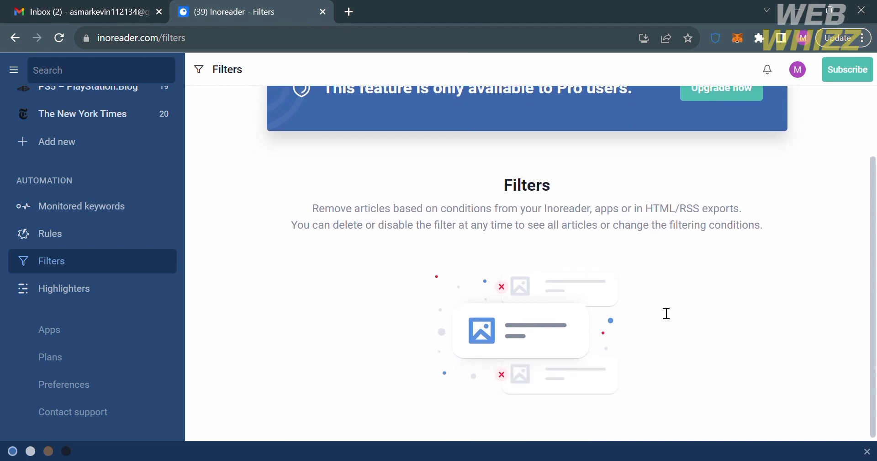
Create and save a highlighter for the term "Playstation" in light blue
{"action": "left_click", "coordinate": [114, 306]}
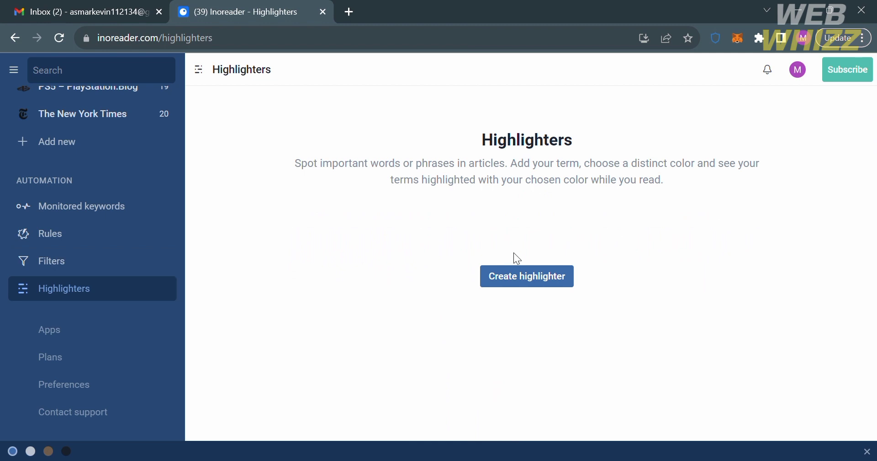
{"action": "left_click", "coordinate": [539, 290]}
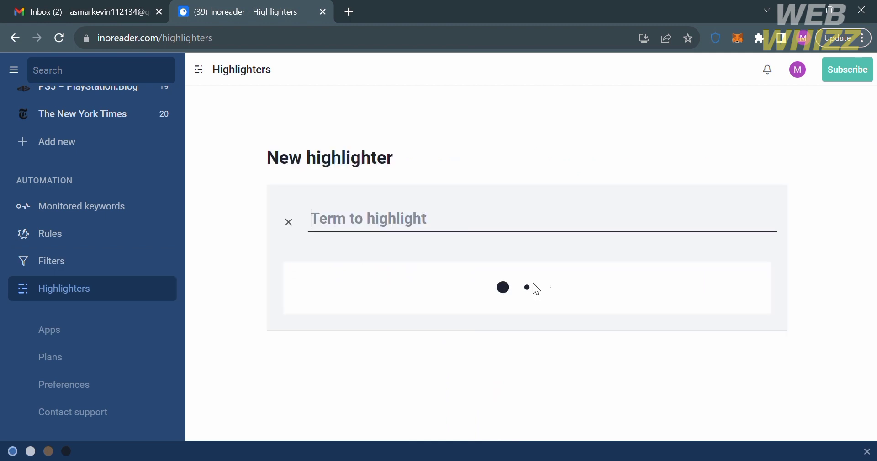
{"action": "left_click", "coordinate": [376, 228]}
{"action": "type", "text": "Playstation"}
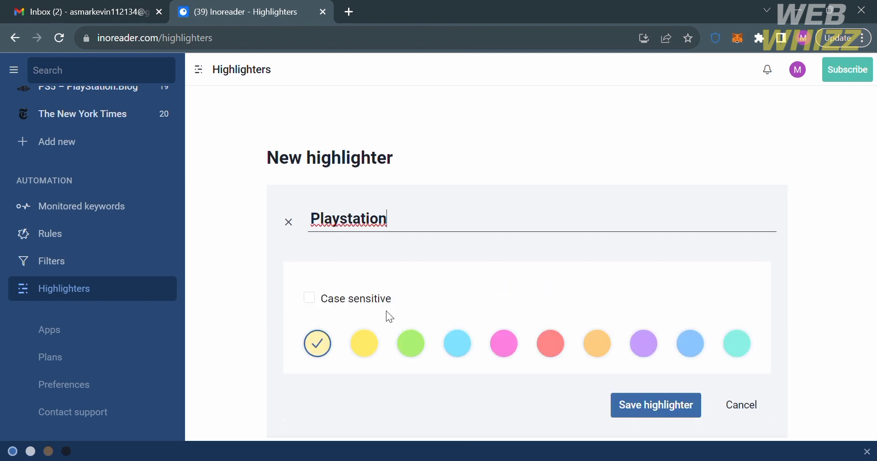
{"action": "left_click", "coordinate": [457, 343]}
{"action": "left_click", "coordinate": [677, 403]}
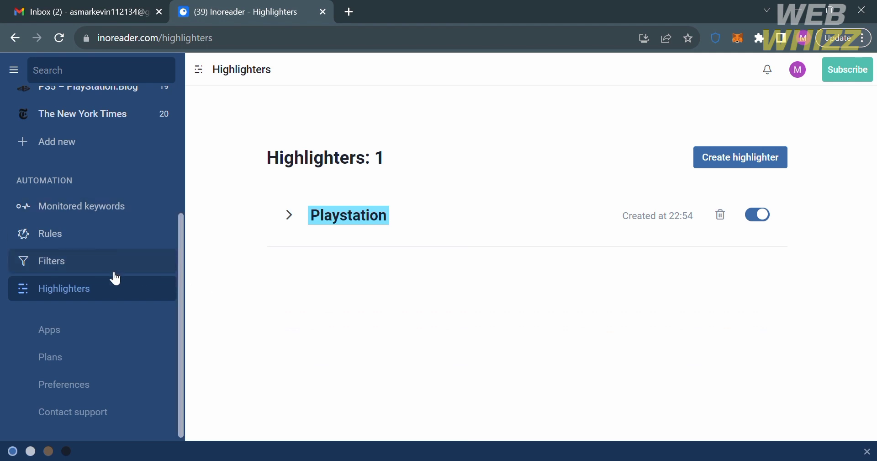
Expand the Playstation highlighter to view its settings and collapse it again
{"action": "scroll", "coordinate": [137, 210], "scroll_direction": "up", "scroll_amount": 2}
{"action": "scroll", "coordinate": [137, 210], "scroll_direction": "down", "scroll_amount": 2}
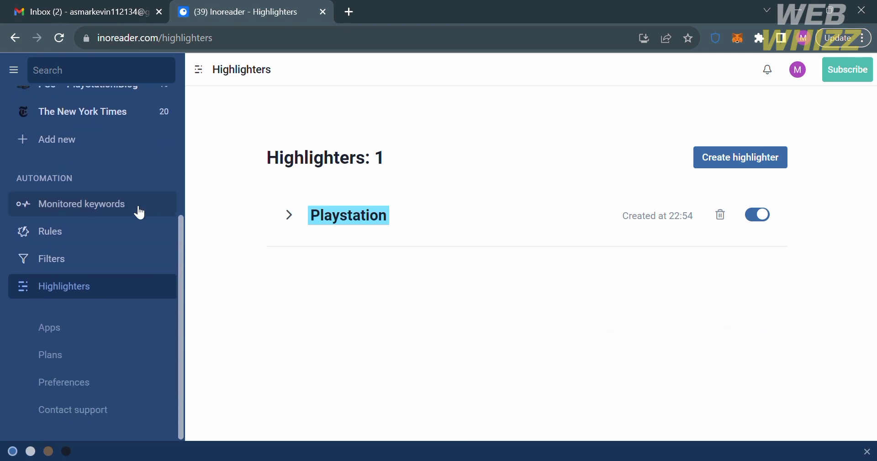
{"action": "left_click", "coordinate": [295, 223]}
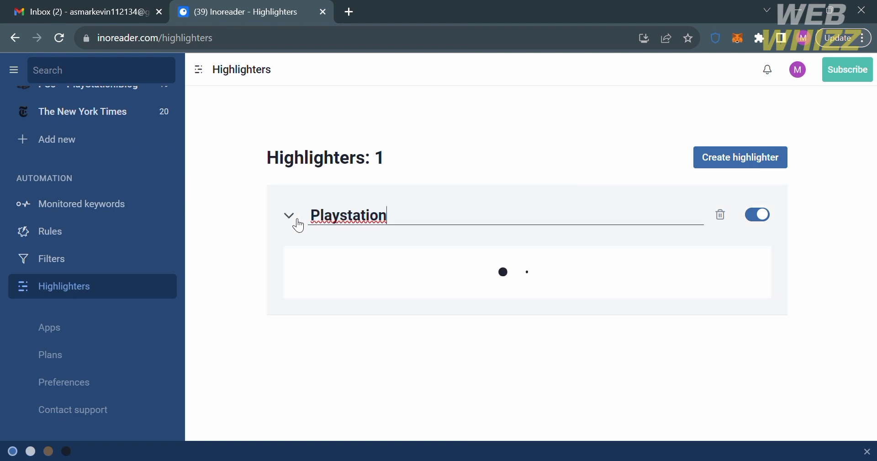
{"action": "left_click", "coordinate": [296, 222]}
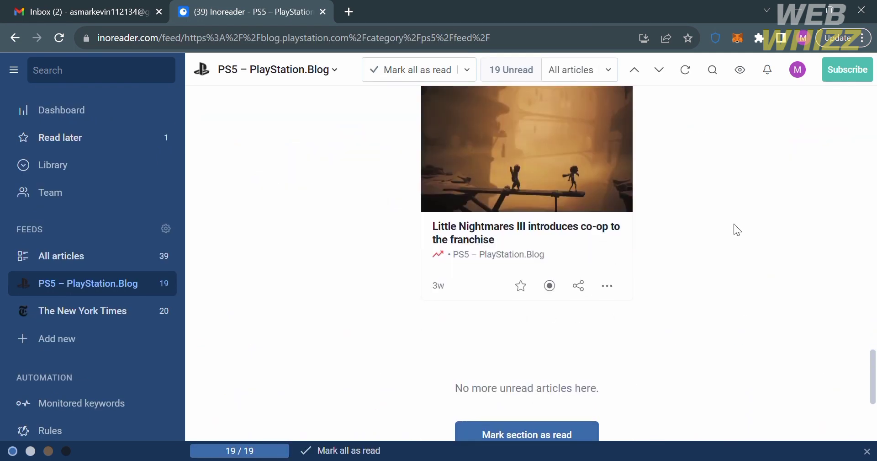
Look over the first articles of the PS5 – PlayStation.Blog feed, and open and close the search within this feed
{"action": "scroll", "coordinate": [734, 223], "scroll_direction": "up", "scroll_amount": 15}
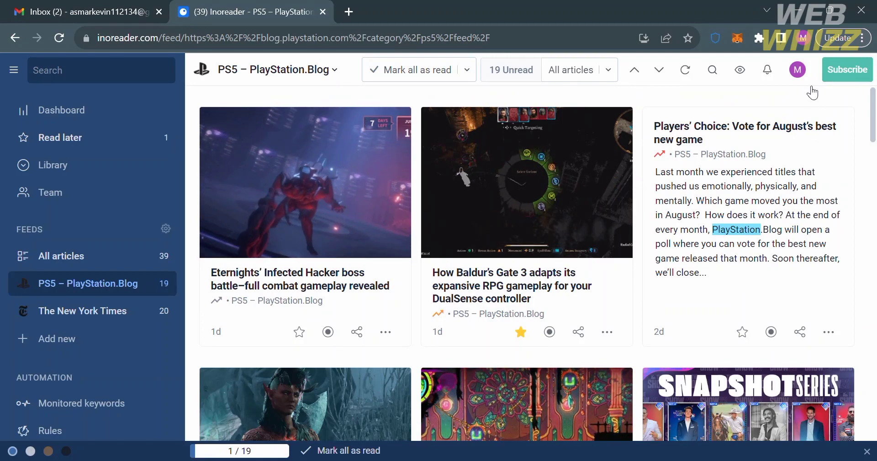
{"action": "scroll", "coordinate": [812, 93], "scroll_direction": "up", "scroll_amount": 2}
{"action": "scroll", "coordinate": [813, 92], "scroll_direction": "up", "scroll_amount": 2}
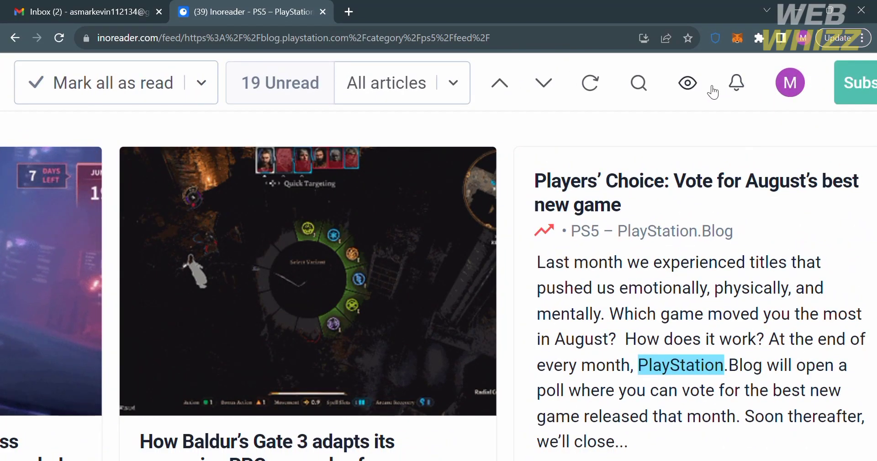
{"action": "left_click", "coordinate": [650, 85]}
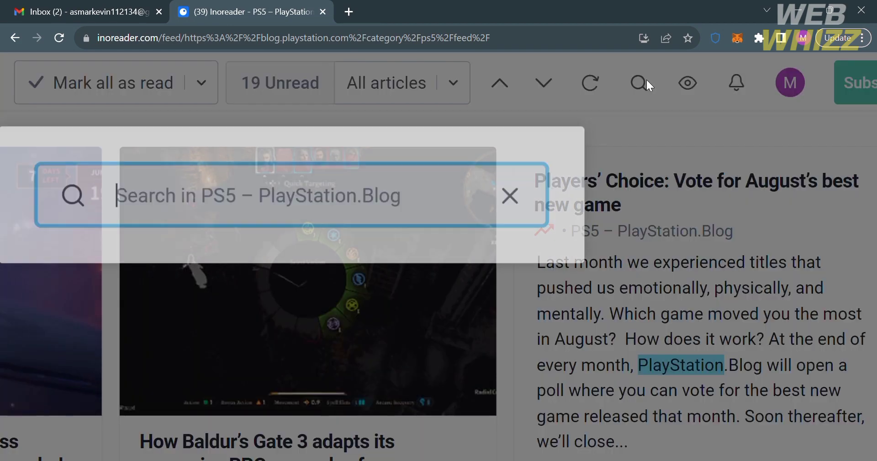
{"action": "left_click", "coordinate": [644, 82]}
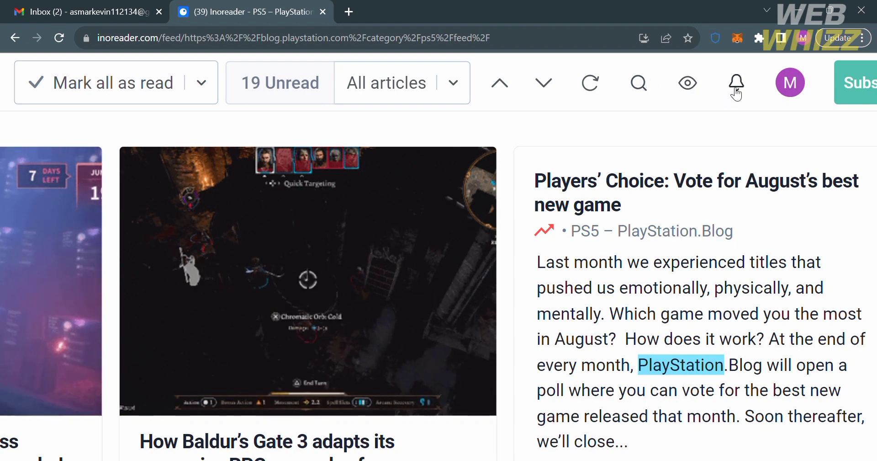
View the notifications and the account menu with its theme options, and close the menu
{"action": "left_click", "coordinate": [737, 90]}
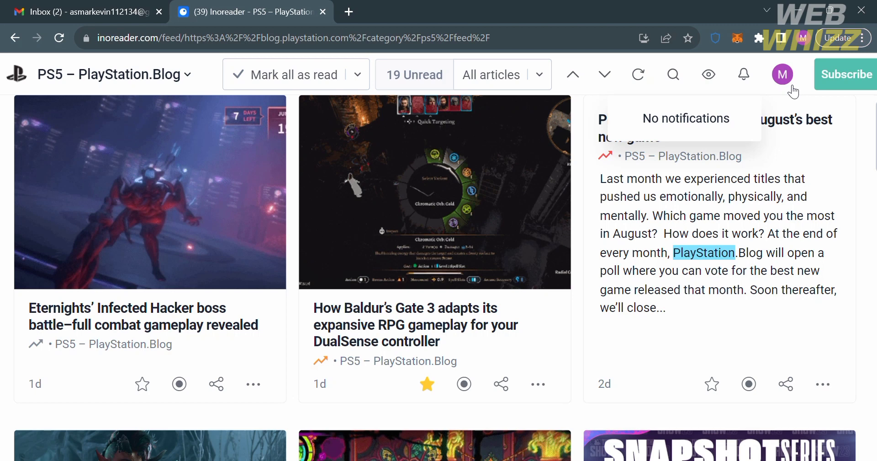
{"action": "left_click", "coordinate": [793, 89]}
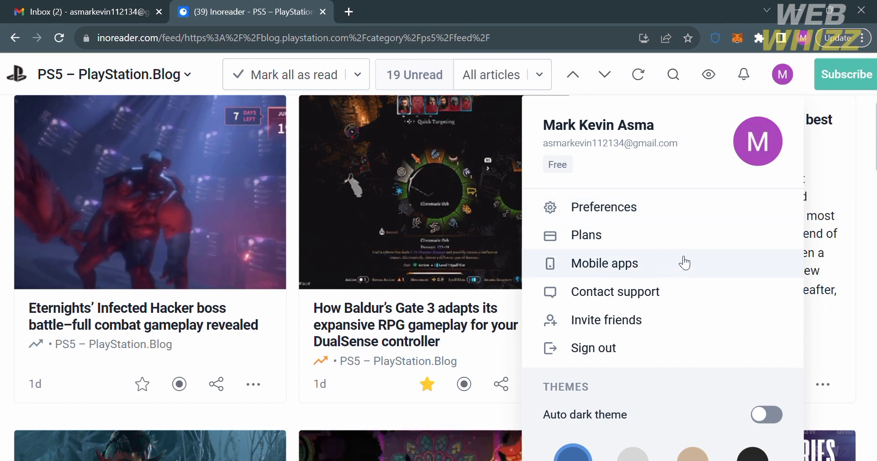
{"action": "scroll", "coordinate": [709, 382], "scroll_direction": "down", "scroll_amount": 3}
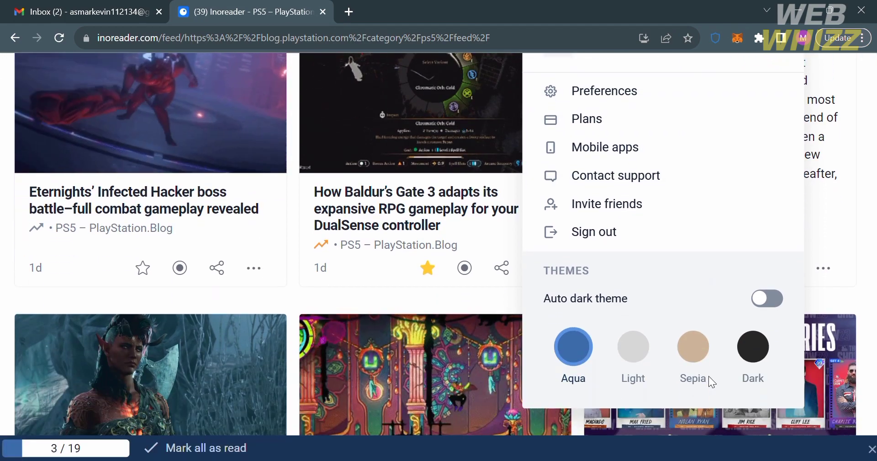
{"action": "key", "text": "ctrl+0"}
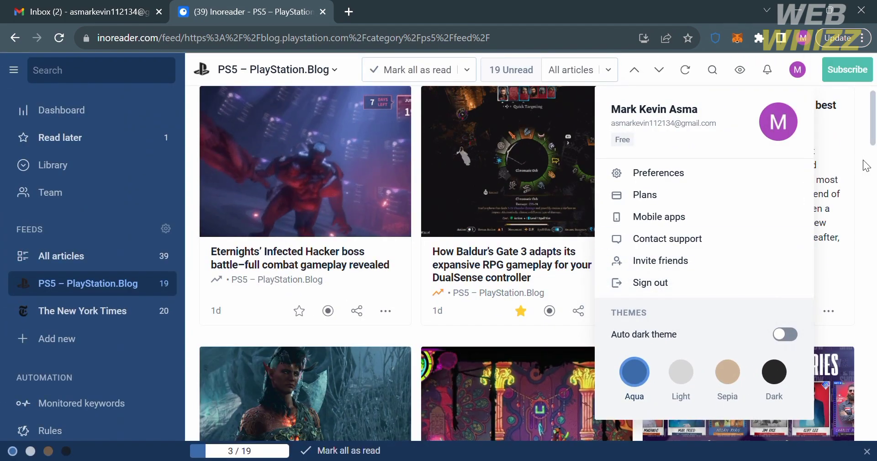
{"action": "left_click", "coordinate": [865, 165]}
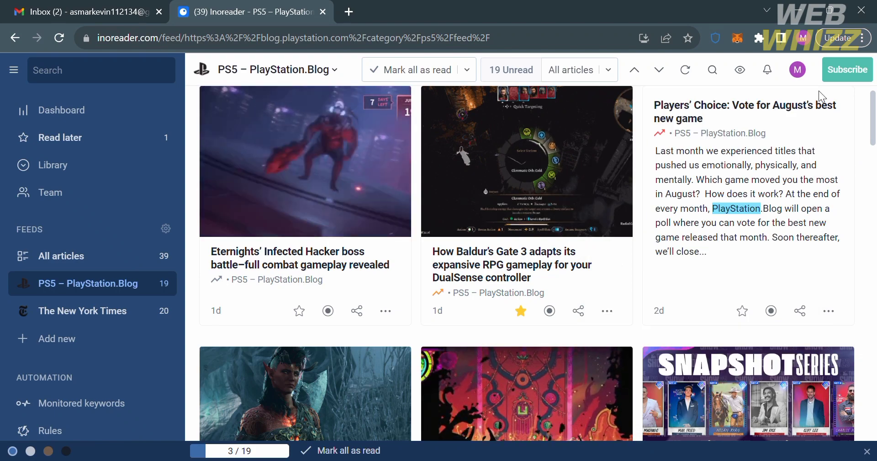